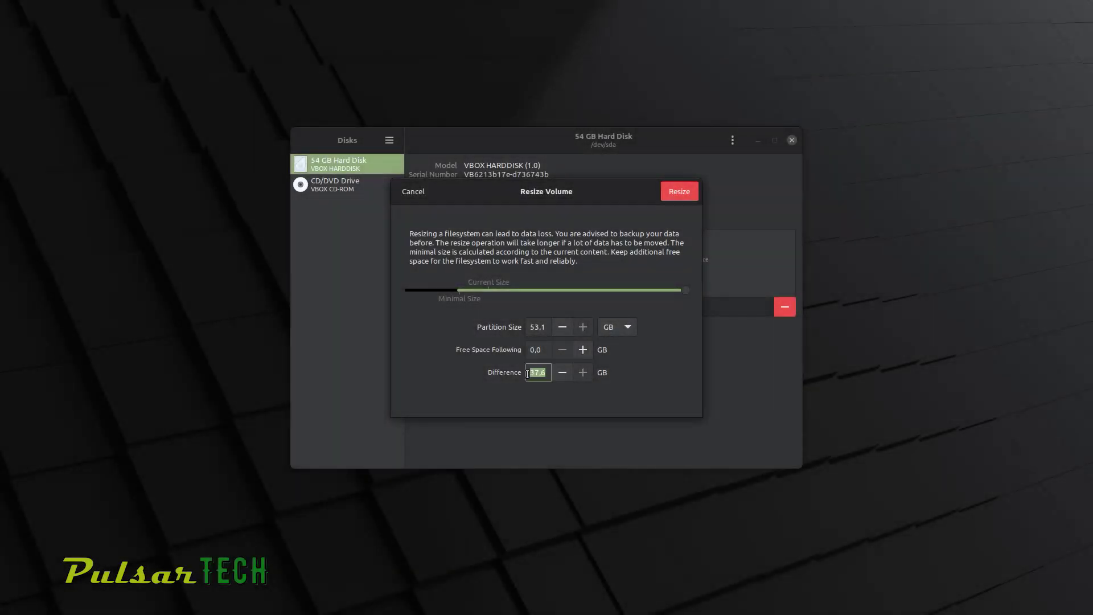
# Apply the partition resize to 53,1 GB in the Resize Volume dialog.
pyautogui.click(679, 193)
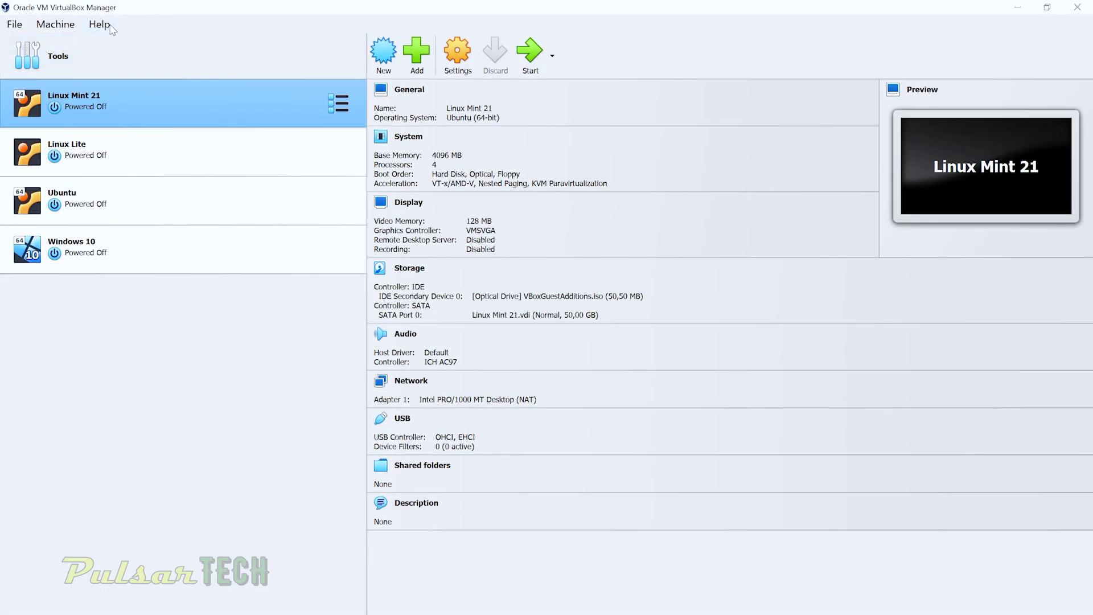
pyautogui.click(99, 24)
pyautogui.click(122, 165)
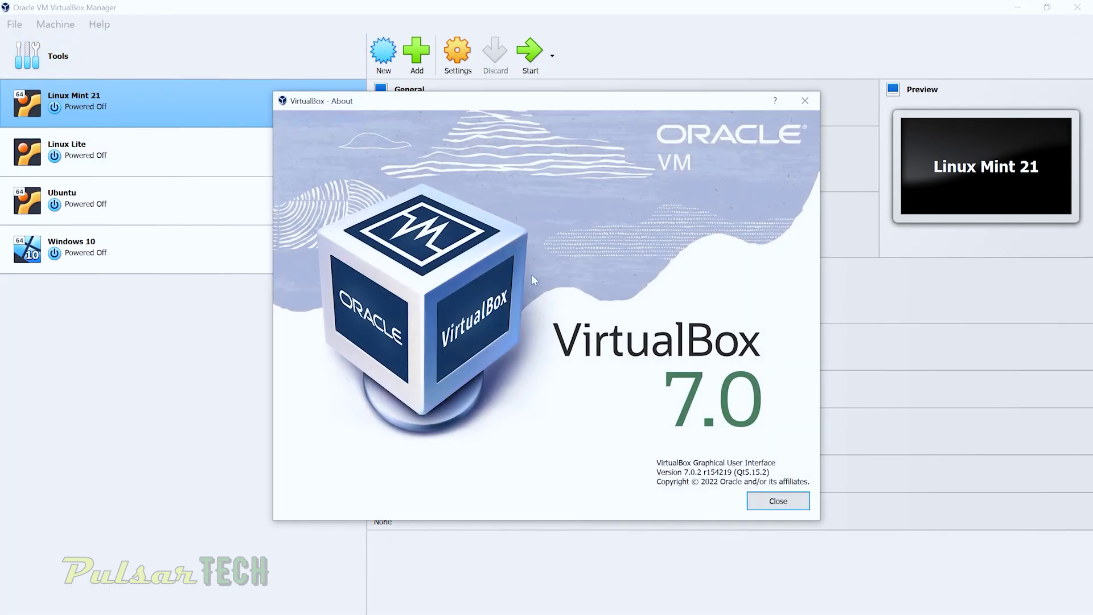
pyautogui.click(778, 501)
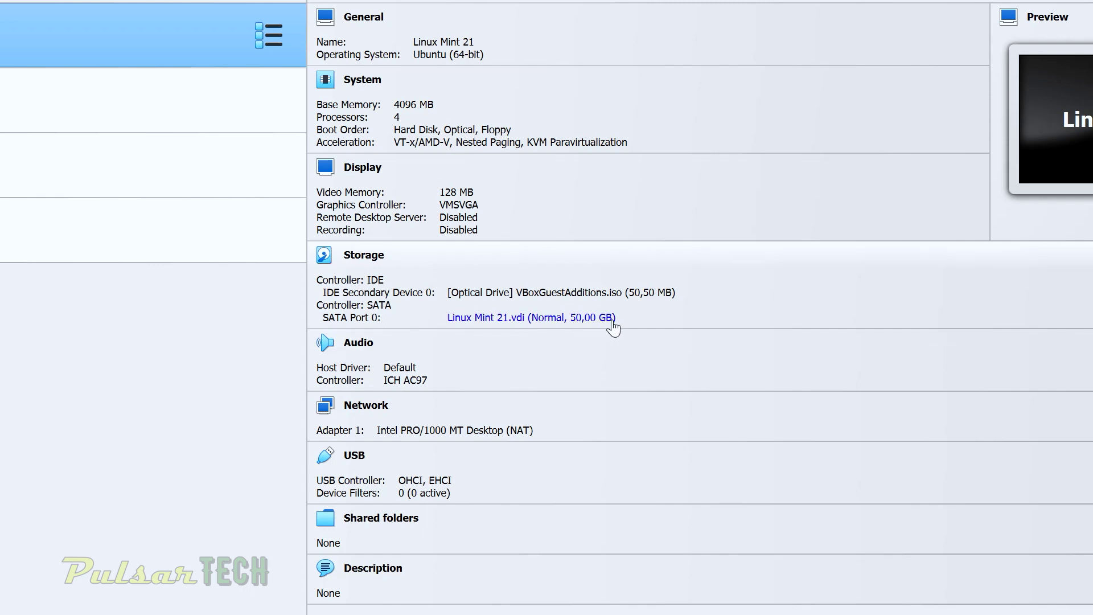
# Open the Virtual Media Manager and select Linux Mint 21.vdi to view its 50,00 GB size.
pyautogui.moveTo(605, 327)
pyautogui.click(15, 24)
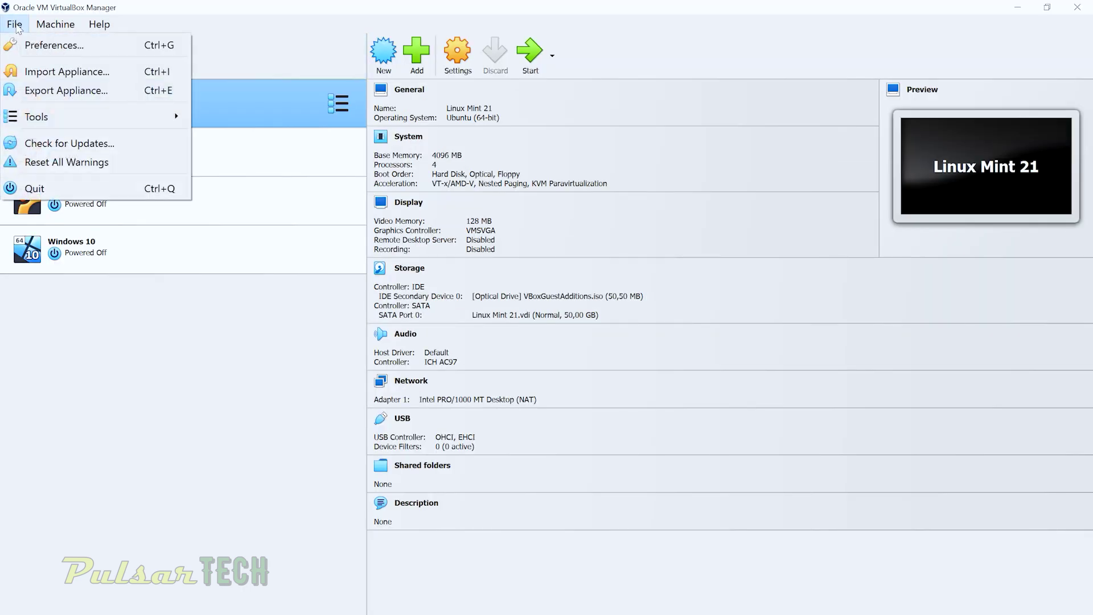
pyautogui.moveTo(123, 114)
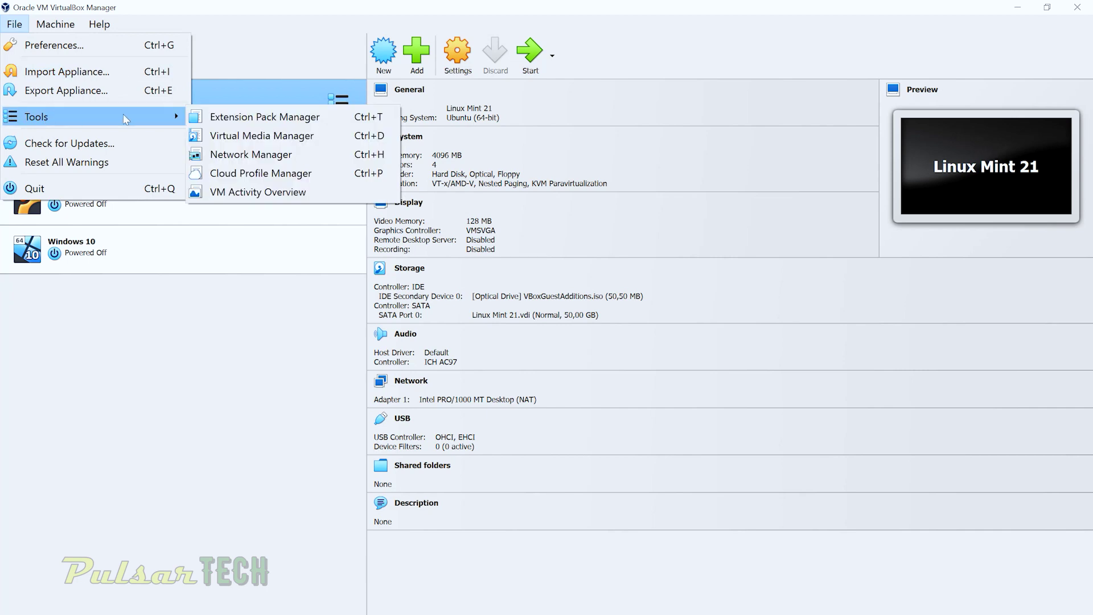
pyautogui.click(218, 136)
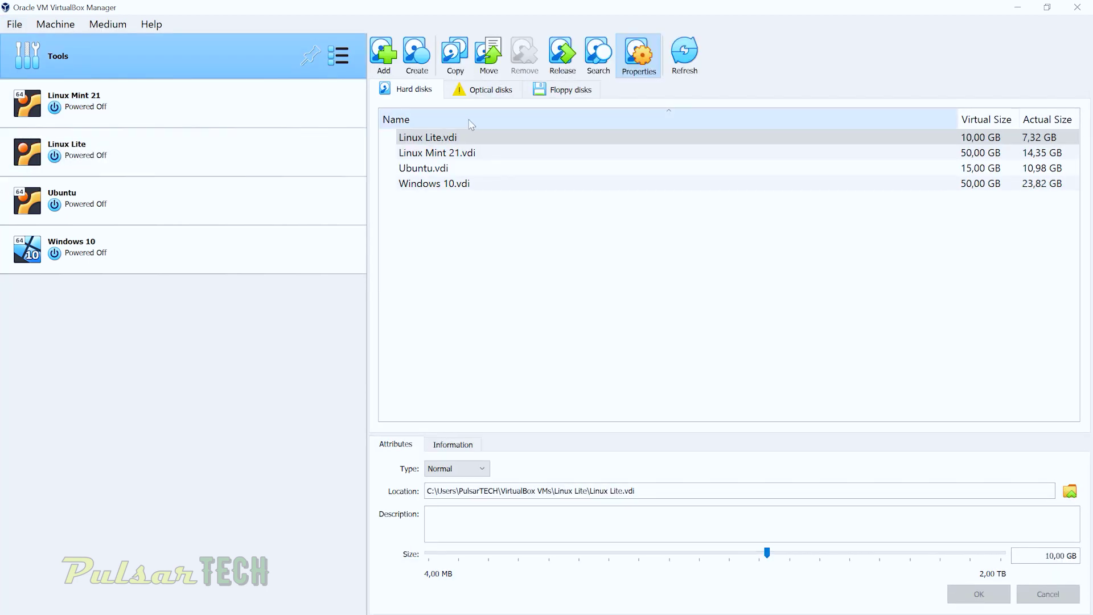
pyautogui.click(414, 155)
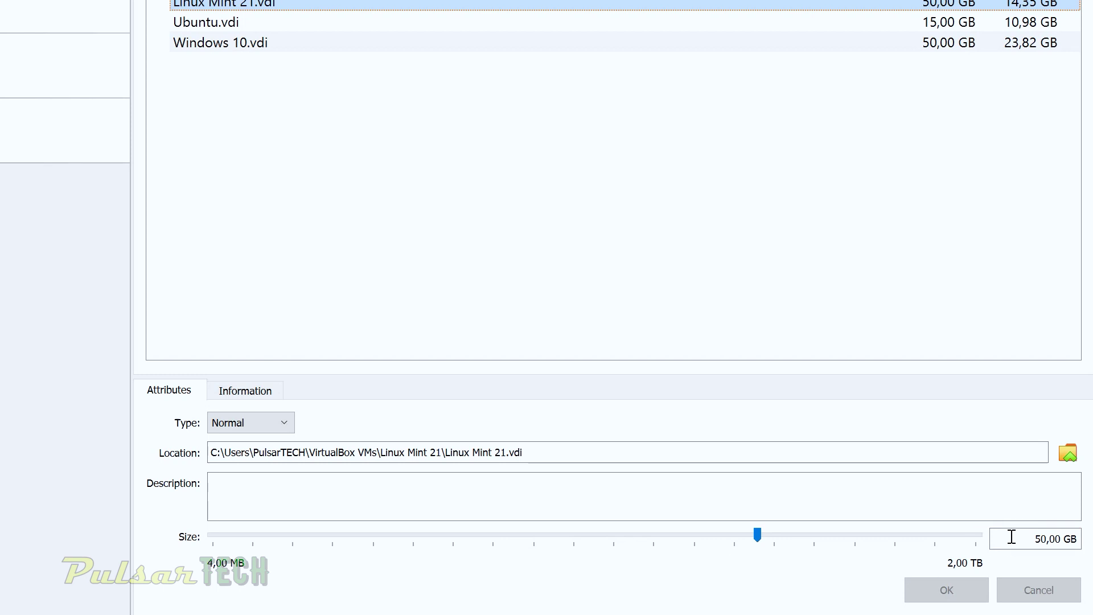
# Try changing Linux Mint 21.vdi's 50,00 GB size with the Size field and slider; the change is rejected.
pyautogui.moveTo(996, 538); pyautogui.dragTo(1092, 551)
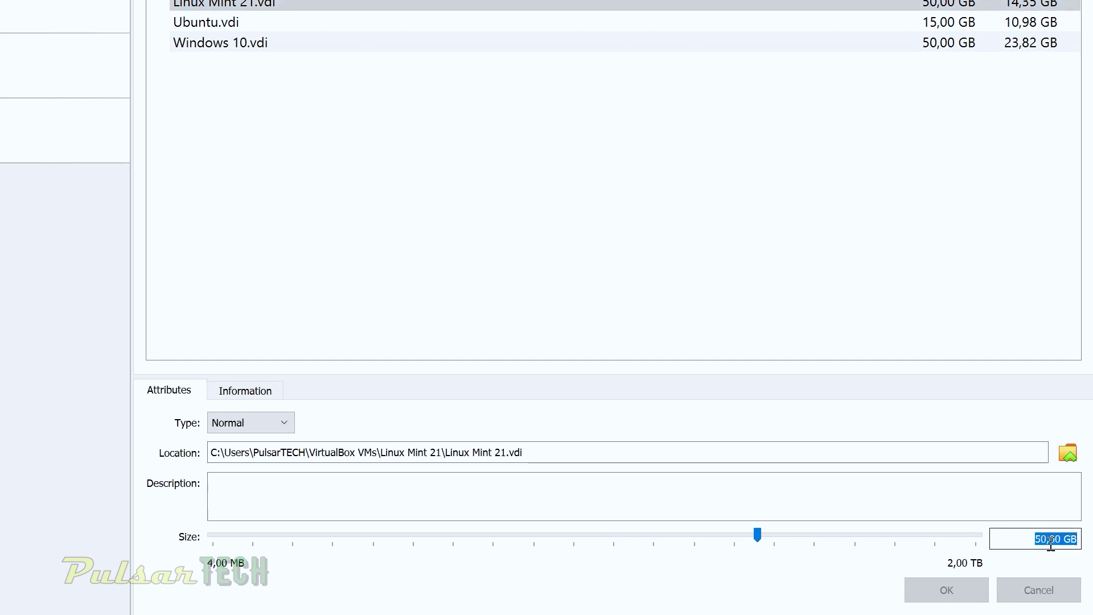
pyautogui.moveTo(757, 534); pyautogui.dragTo(677, 537)
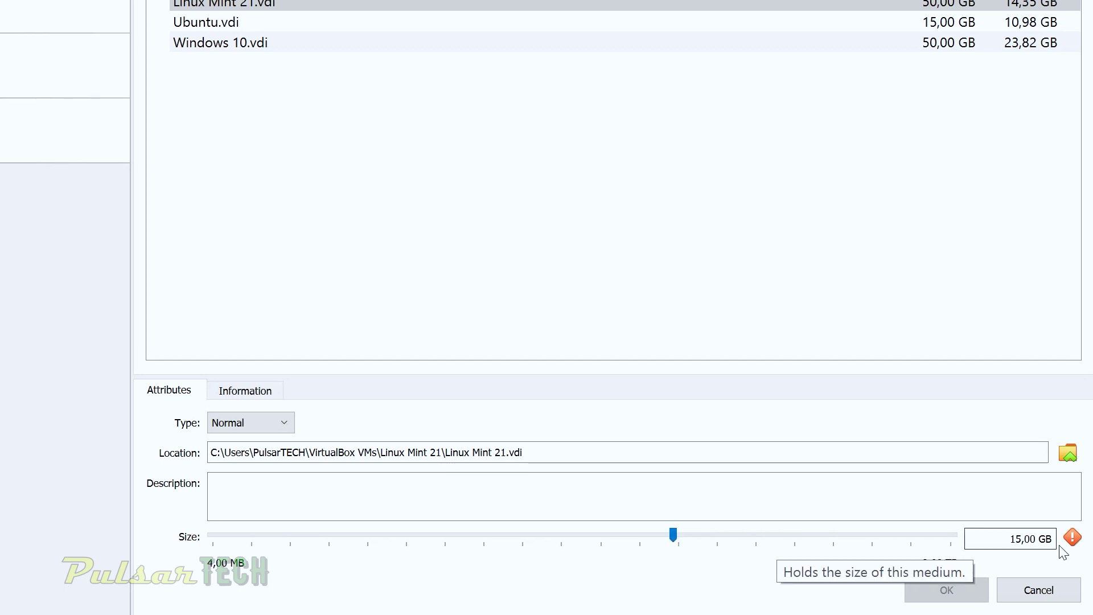
pyautogui.moveTo(1068, 540)
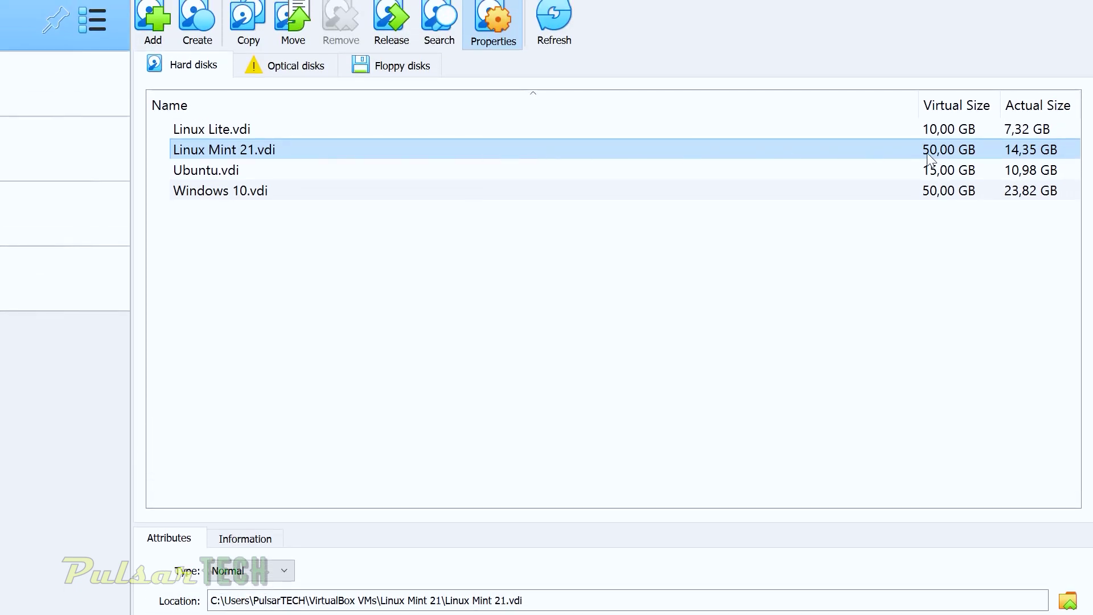
# Start the Linux Mint 21 virtual machine and open its application menu once it boots.
pyautogui.click(936, 151)
pyautogui.click(995, 150)
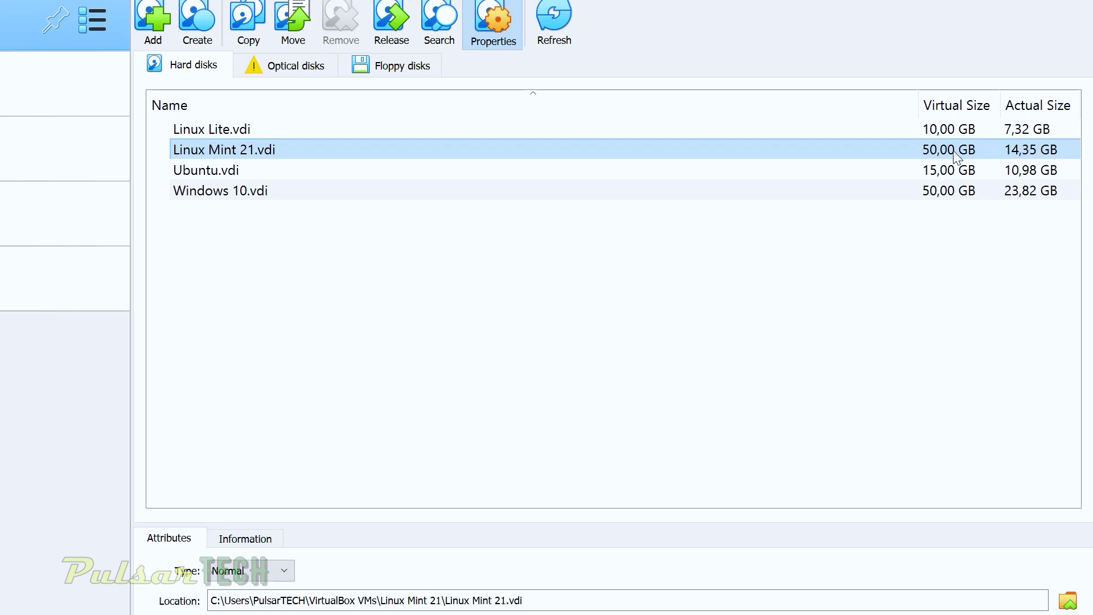
pyautogui.click(101, 123)
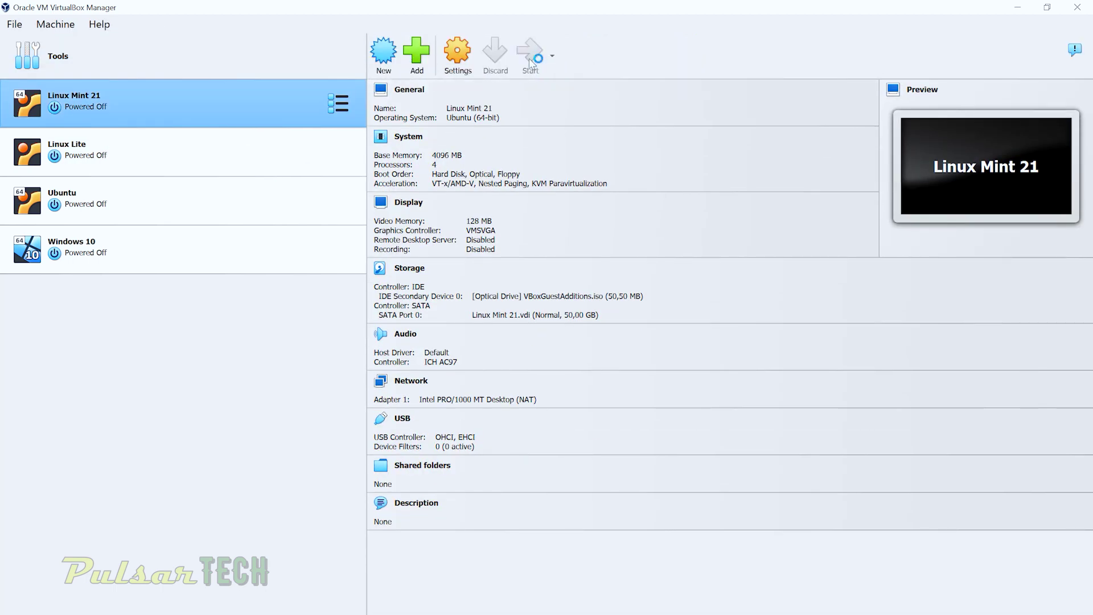
pyautogui.click(531, 63)
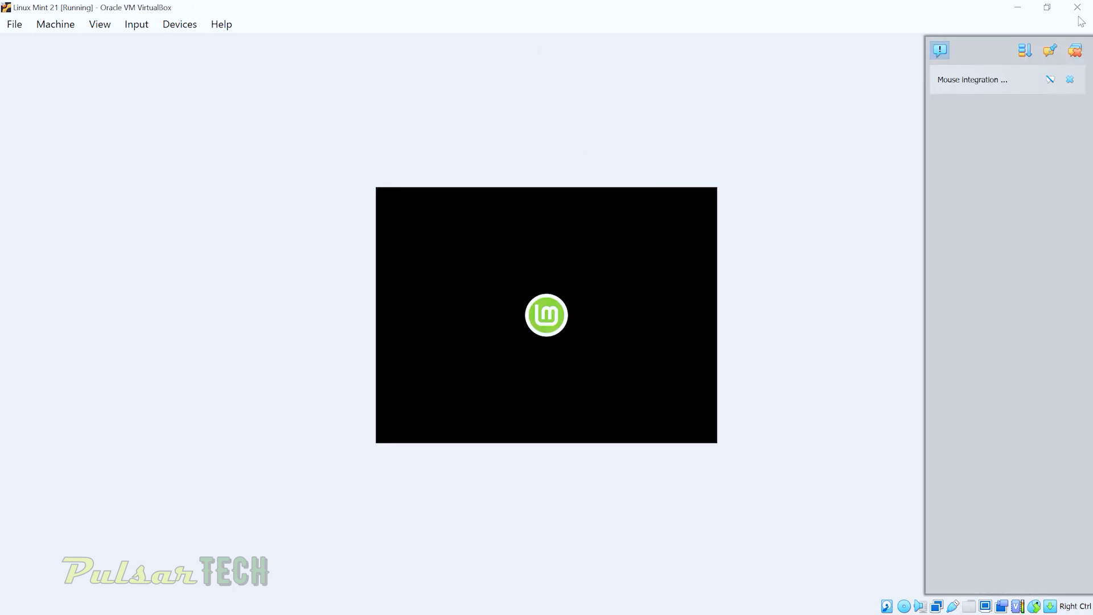
pyautogui.click(1075, 53)
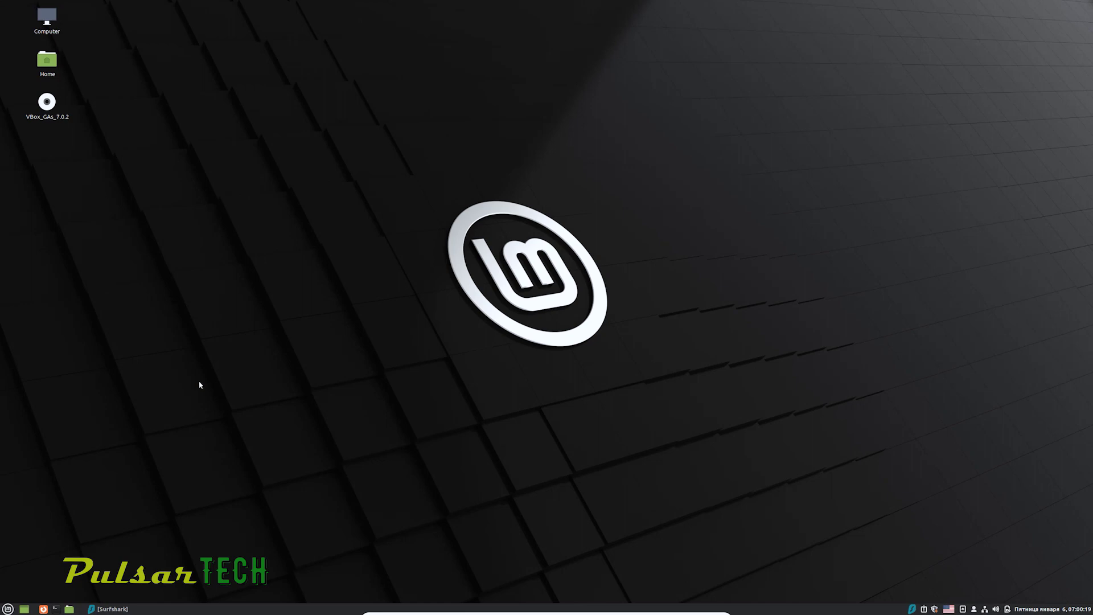
pyautogui.press('super')
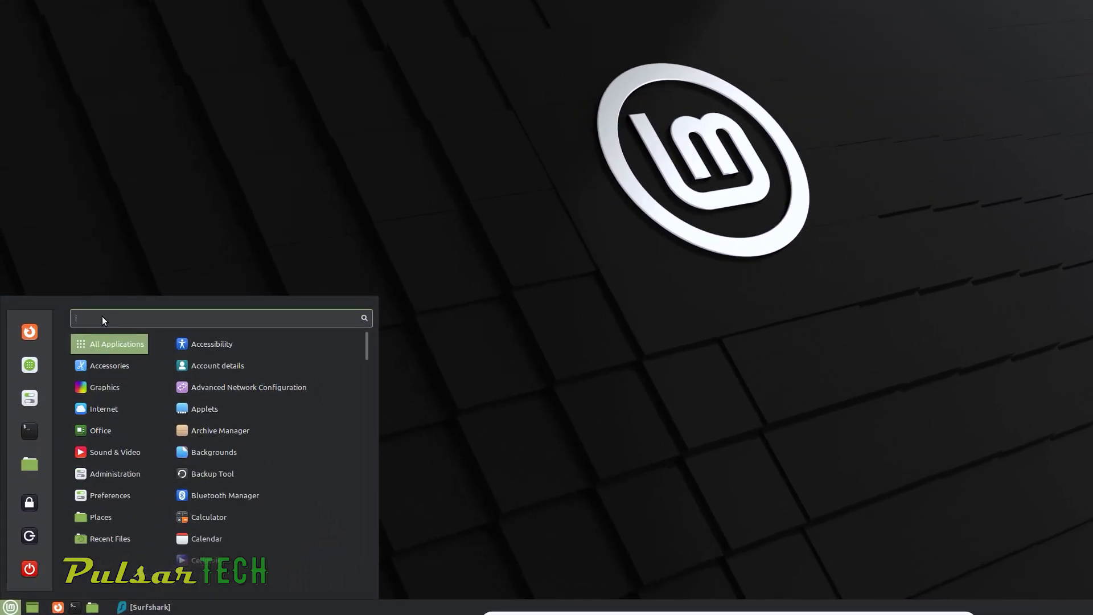
# Check the root filesystem in Disk Usage Analyzer (5,6 GB free of 15,2 GB), then close it.
pyautogui.write('space')
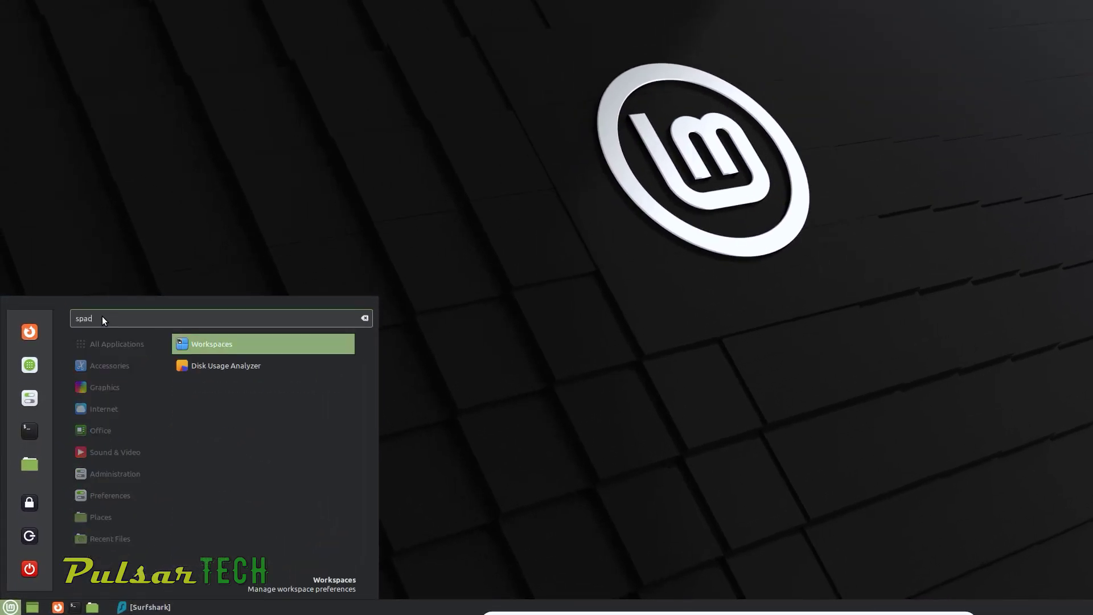
pyautogui.click(235, 367)
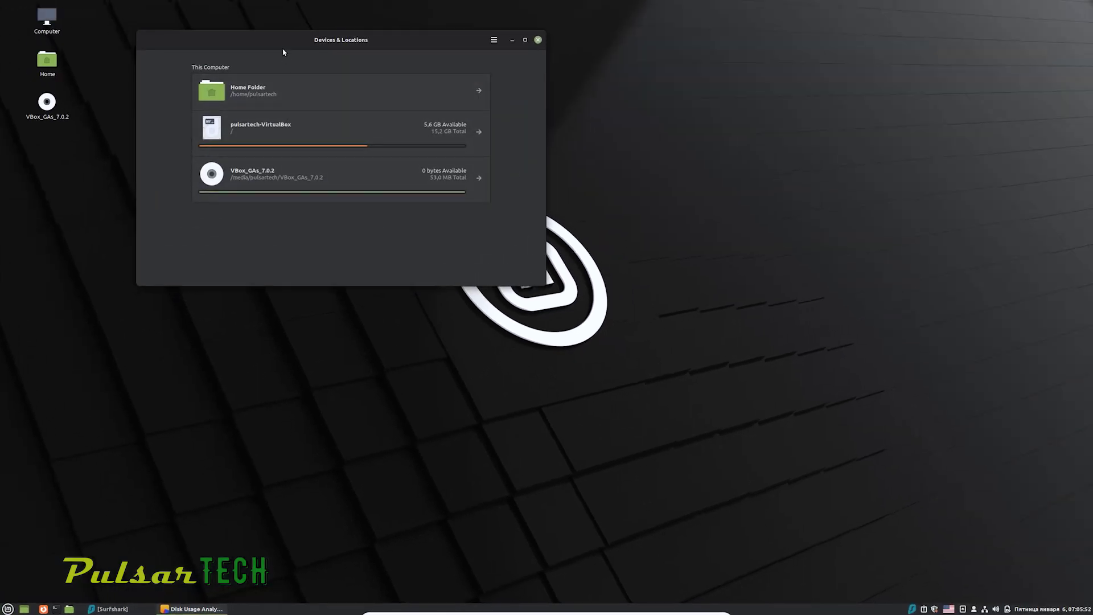
pyautogui.moveTo(273, 37); pyautogui.dragTo(446, 210)
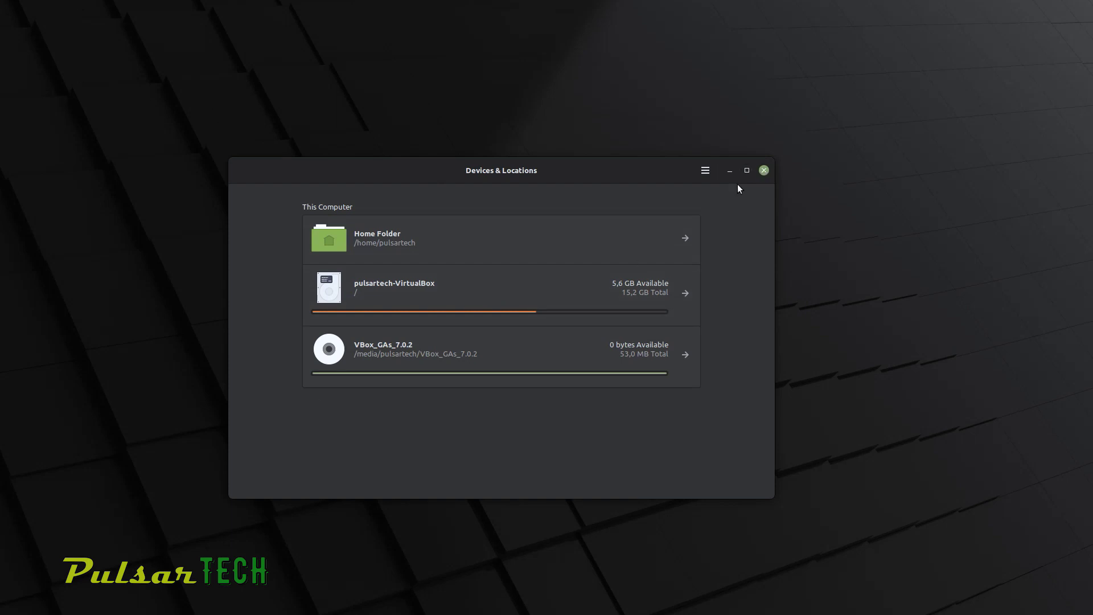
pyautogui.click(764, 170)
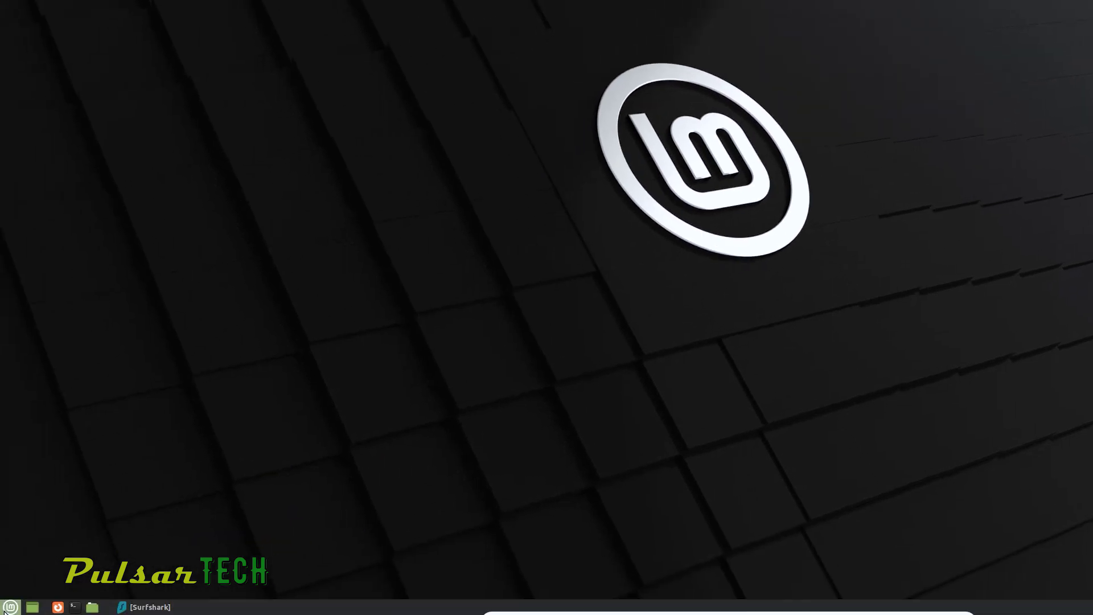
# Open Disks and select the 16 GB Ext4 root partition, with 38 GB unallocated after it.
pyautogui.click(5, 611)
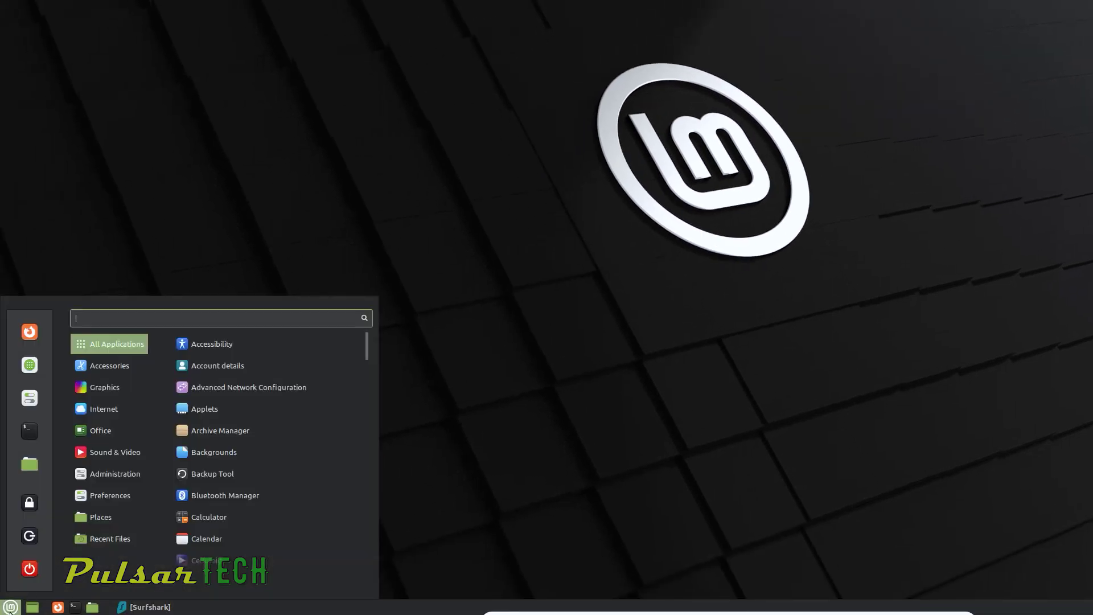
pyautogui.write('disk')
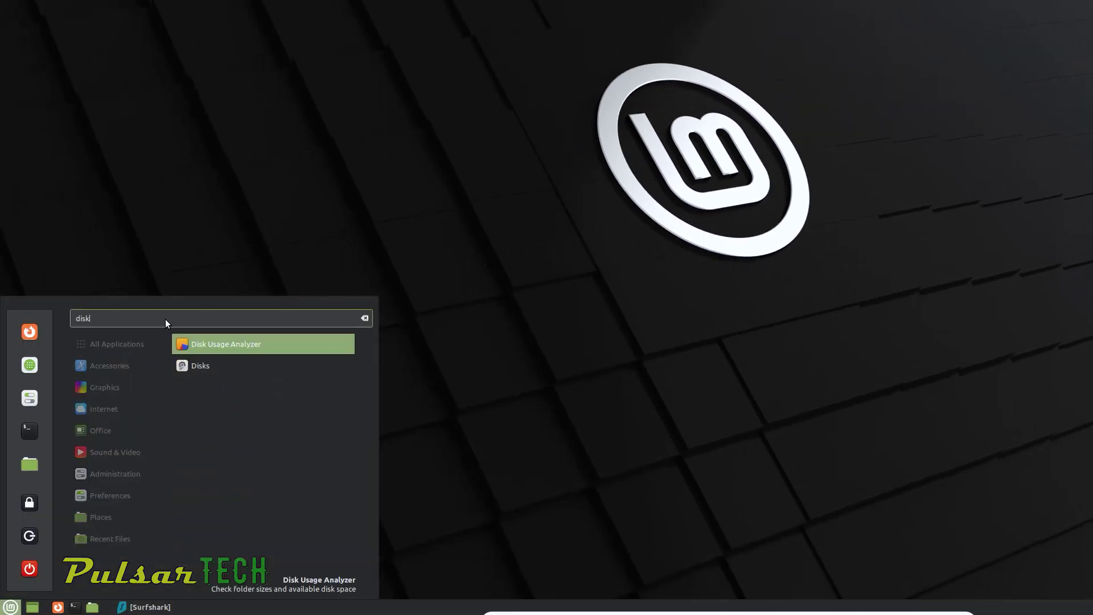
pyautogui.click(203, 370)
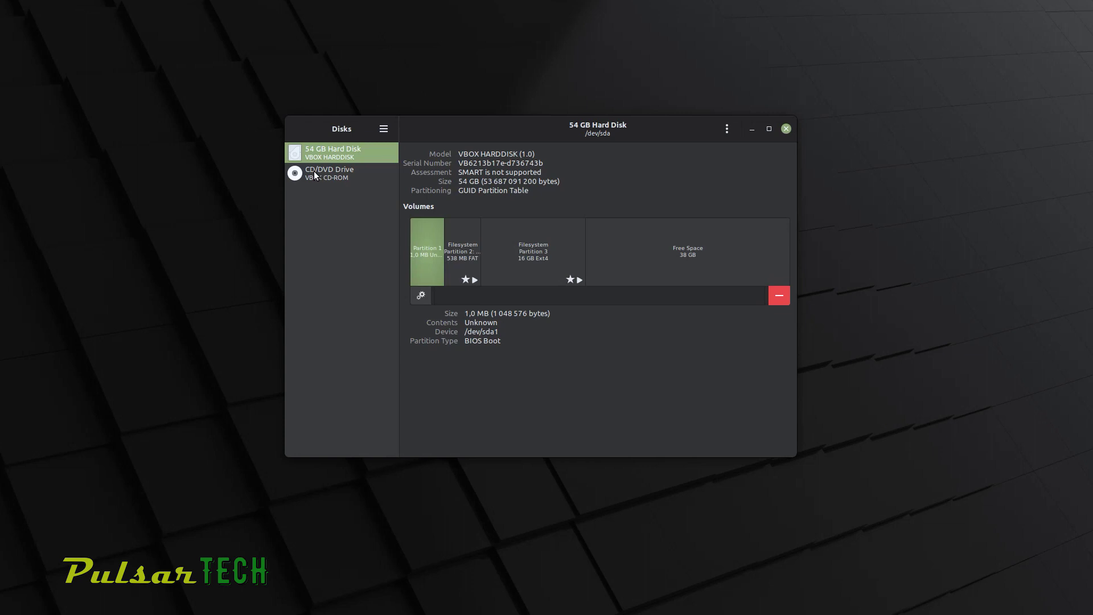
pyautogui.click(654, 255)
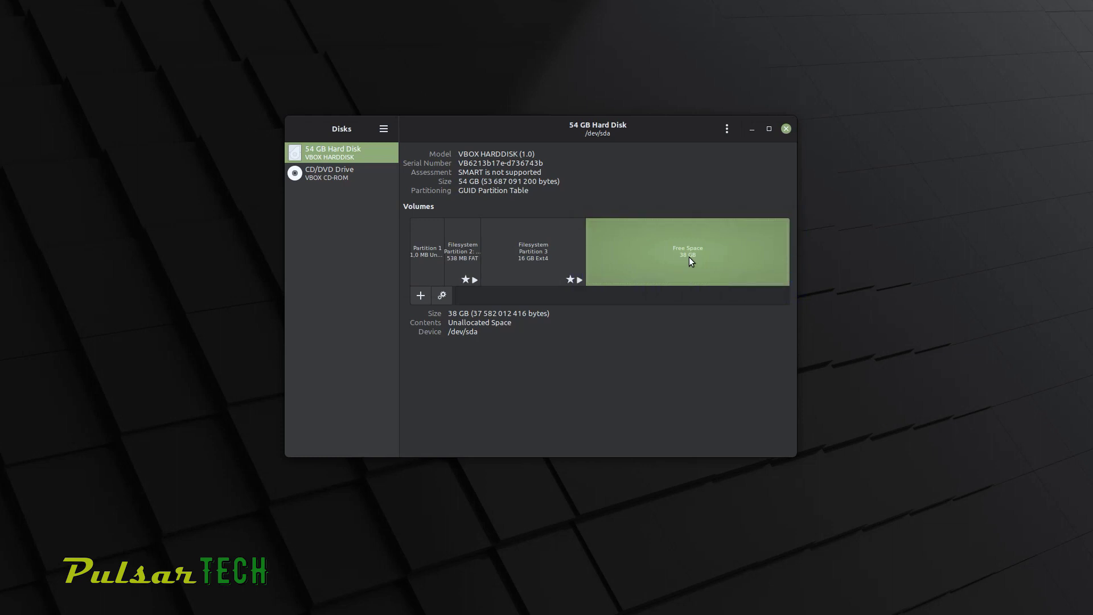
pyautogui.click(514, 271)
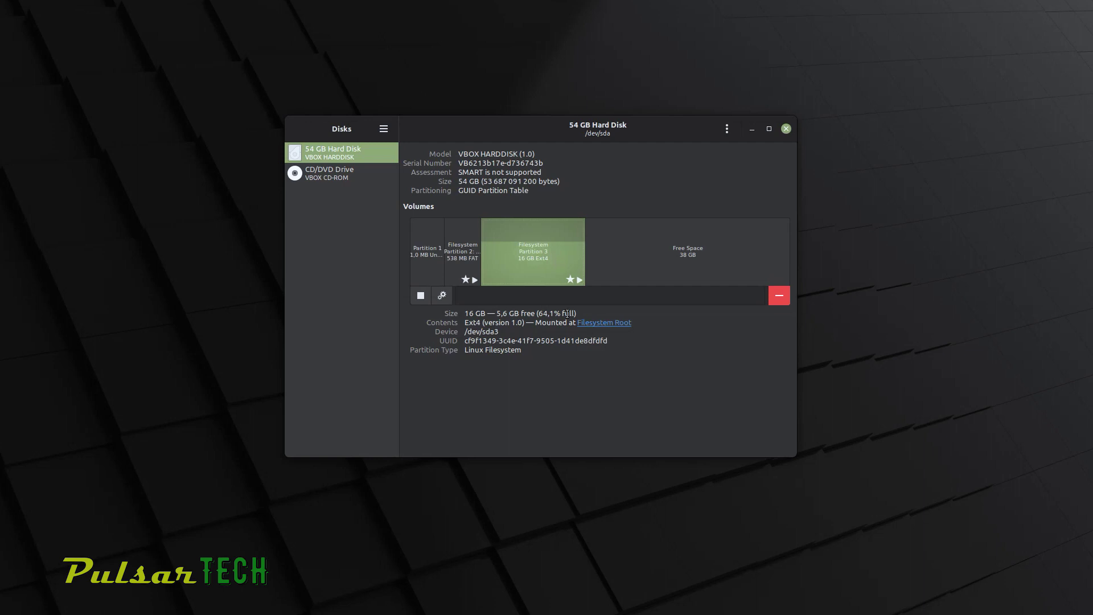
# Open the root partition's resize settings and grow it over all remaining free space.
pyautogui.click(443, 296)
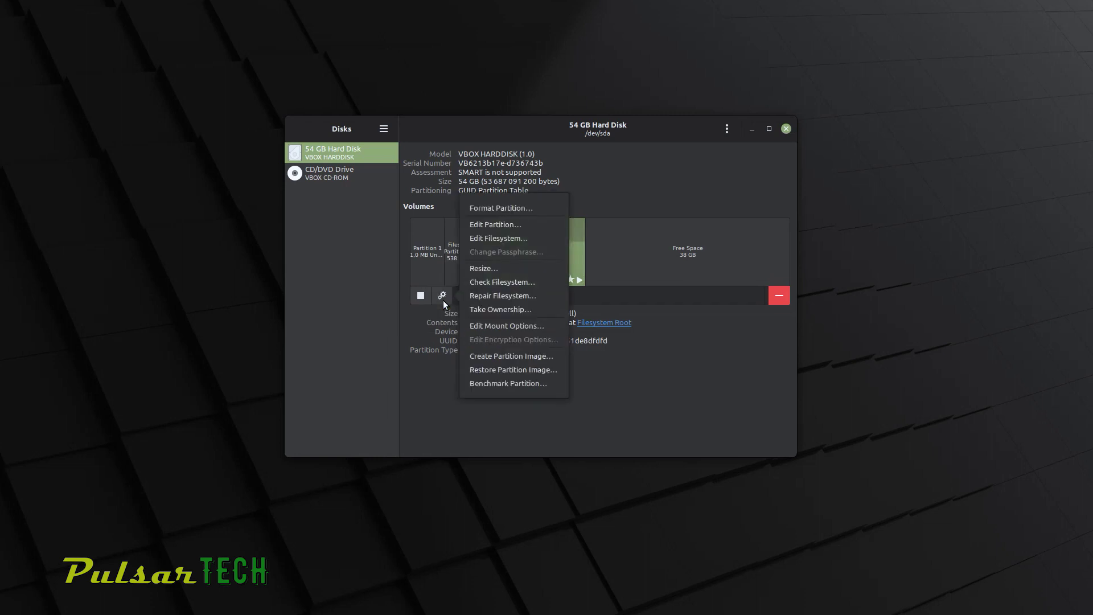
pyautogui.click(484, 269)
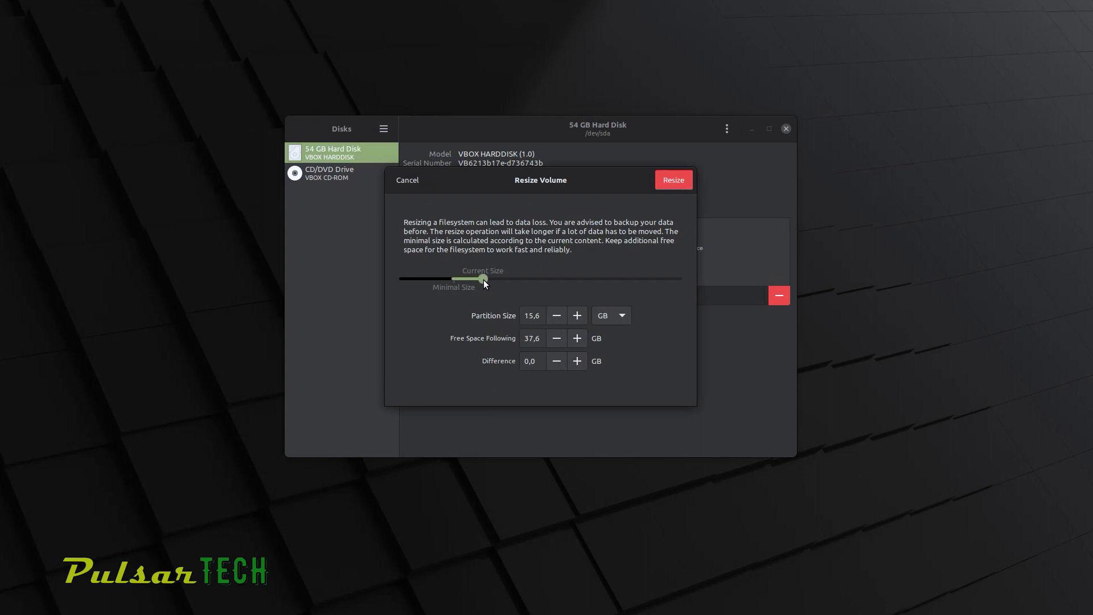
pyautogui.moveTo(495, 281); pyautogui.dragTo(539, 282)
pyautogui.moveTo(564, 279); pyautogui.dragTo(603, 277)
pyautogui.doubleClick(542, 361)
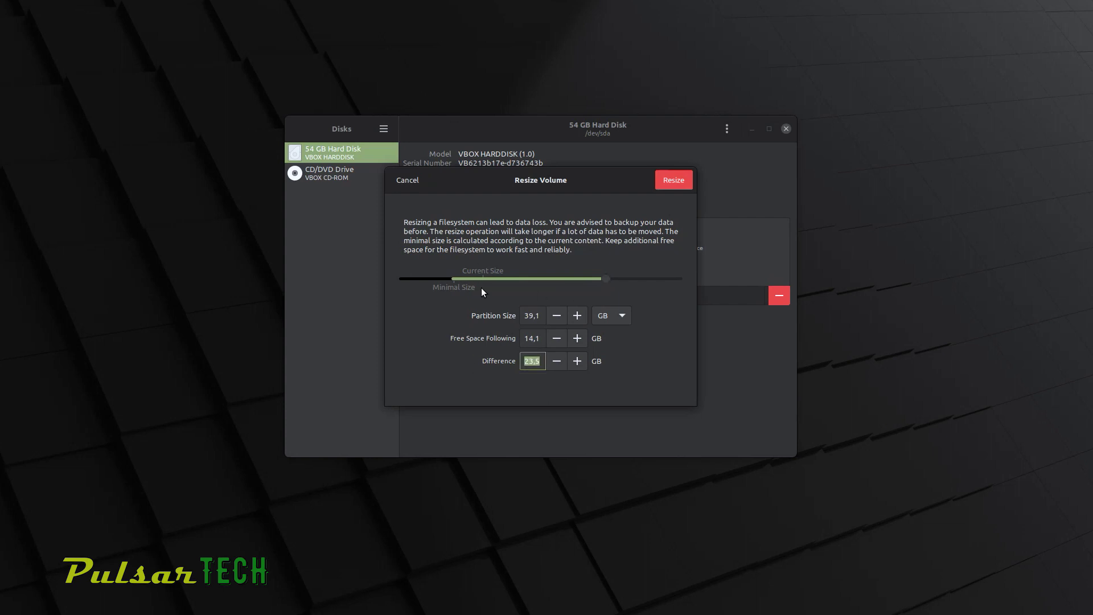
pyautogui.moveTo(604, 279); pyautogui.dragTo(628, 280)
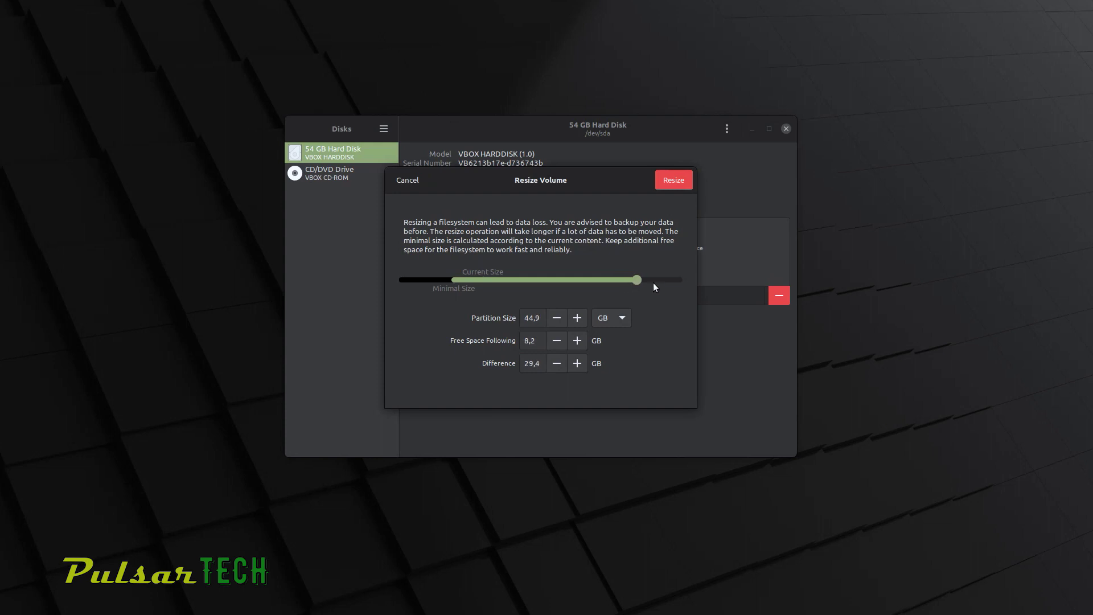
pyautogui.scroll(2, 670, 284)
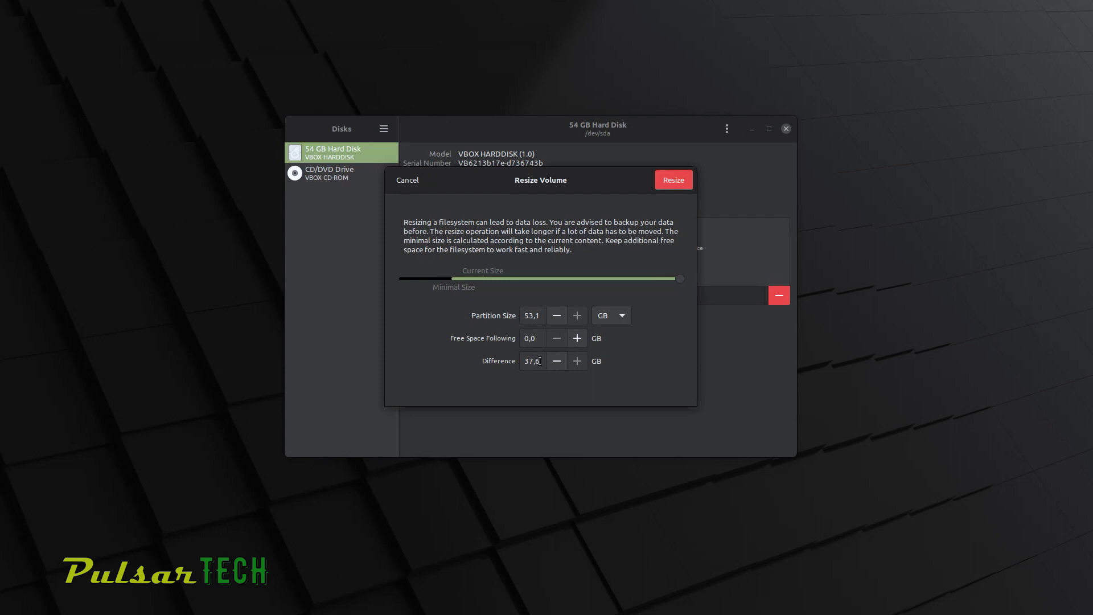
pyautogui.moveTo(540, 362); pyautogui.dragTo(523, 364)
# Apply the resize with the account password, then dismiss the resulting partition error.
pyautogui.click(673, 181)
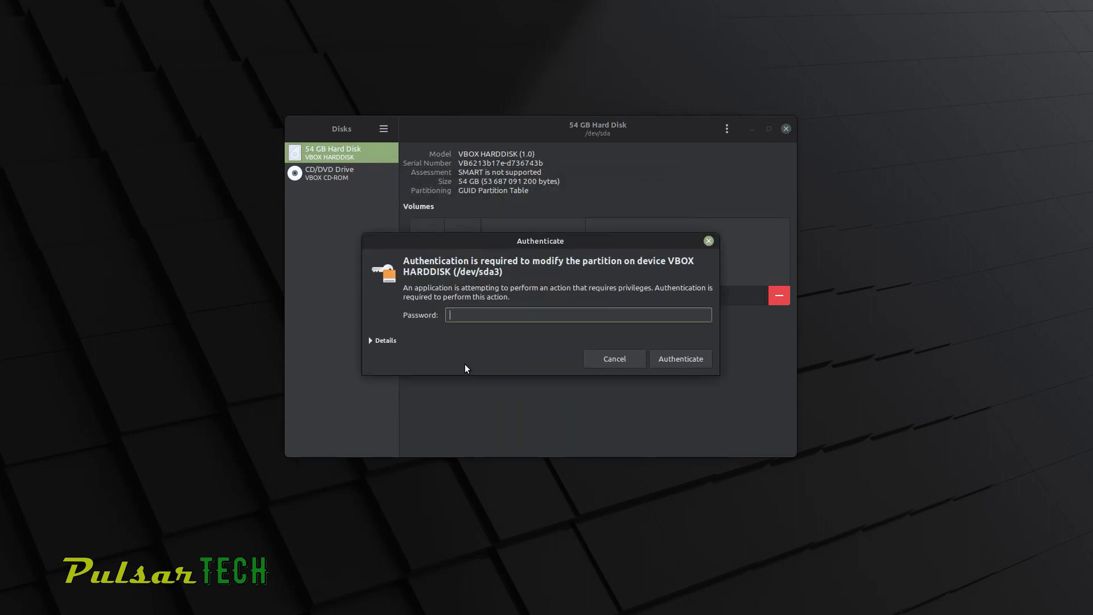
pyautogui.write('••••••')
pyautogui.click(668, 363)
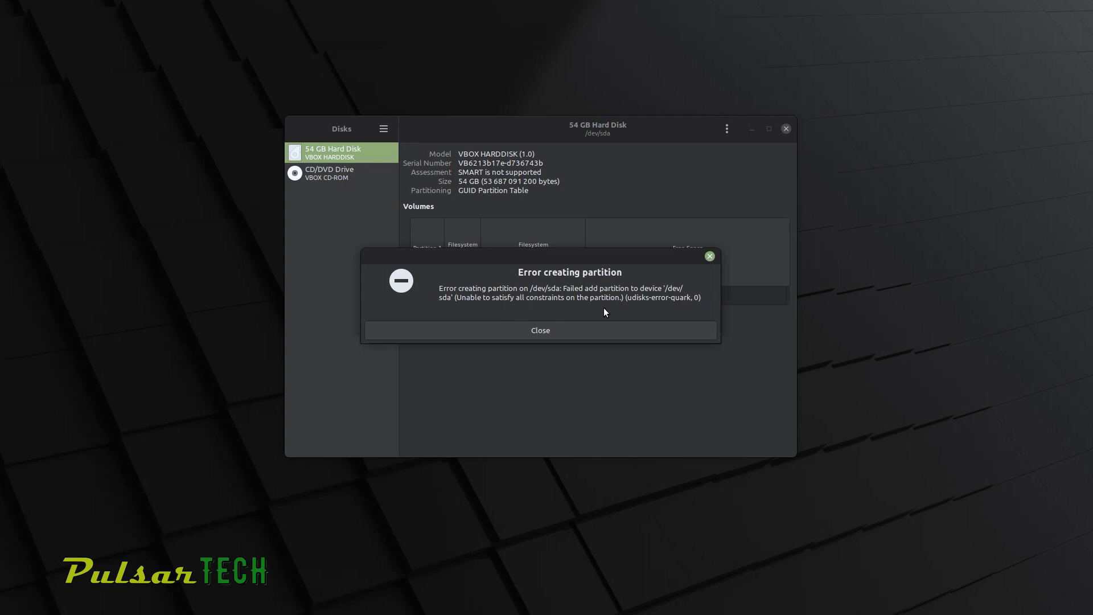
pyautogui.click(556, 331)
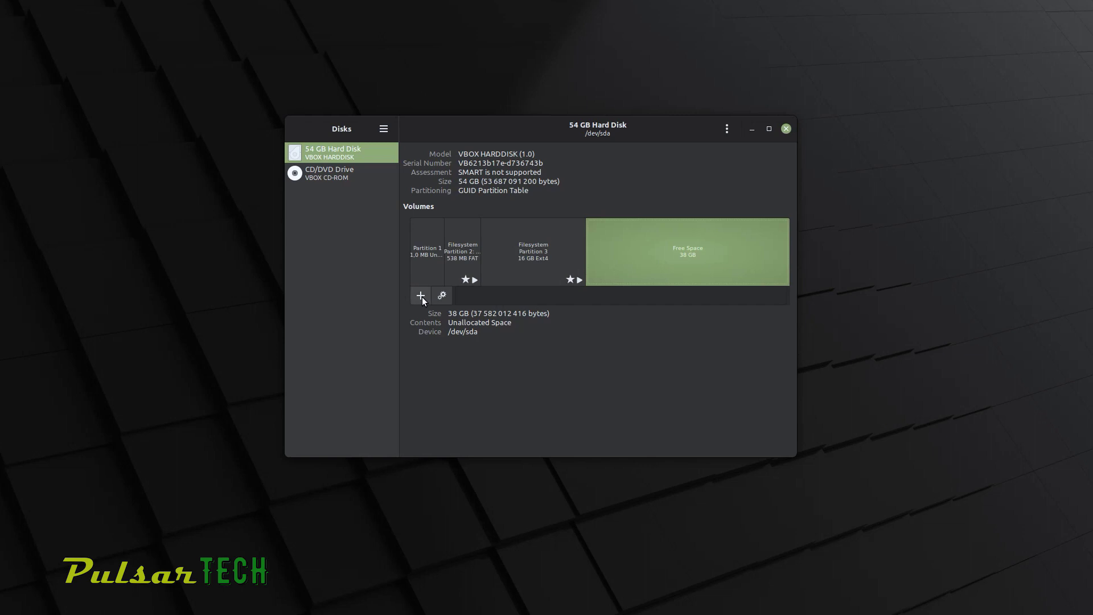
pyautogui.click(421, 295)
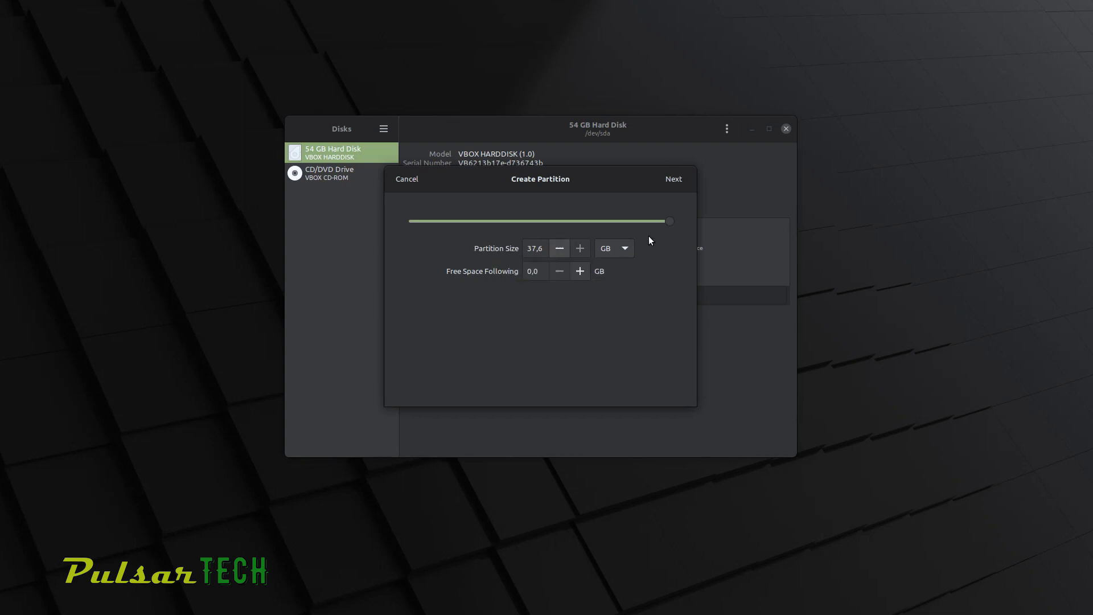
pyautogui.moveTo(670, 221); pyautogui.dragTo(582, 228)
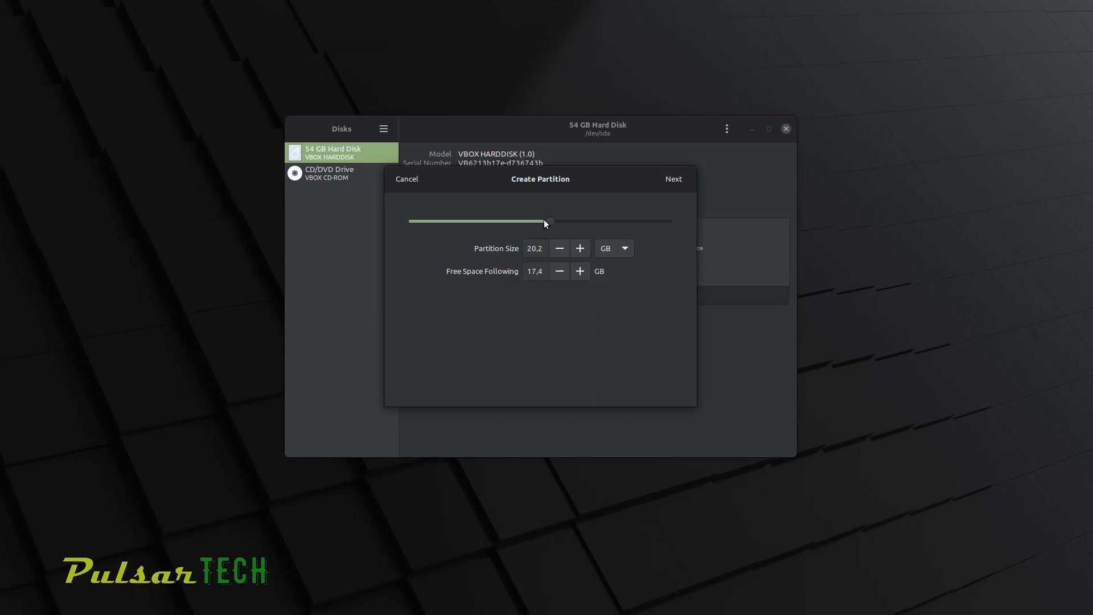
pyautogui.moveTo(549, 223); pyautogui.dragTo(686, 231)
pyautogui.click(674, 180)
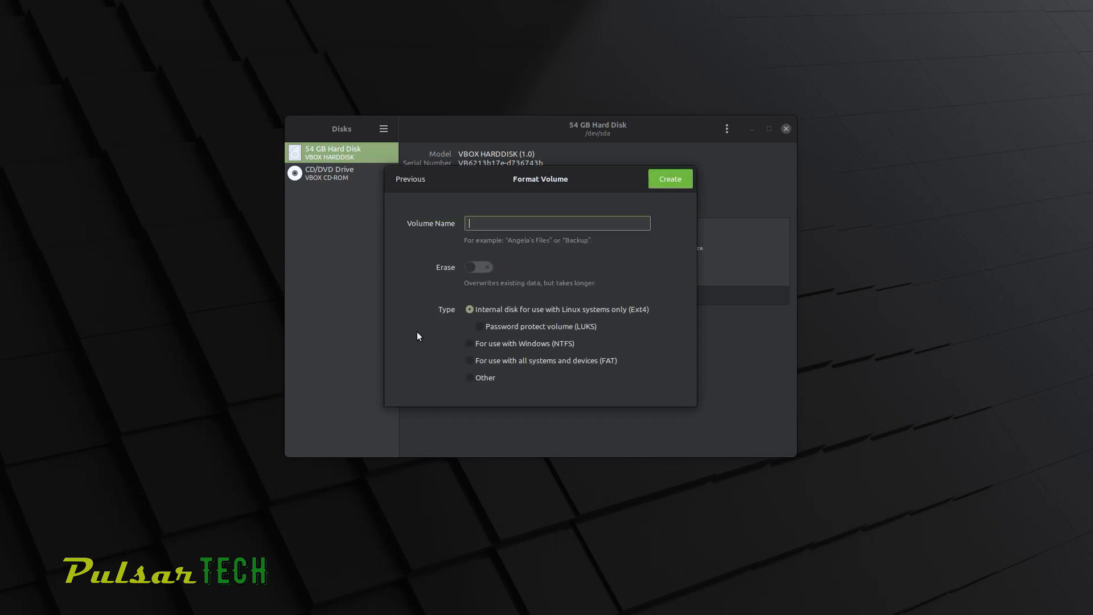
pyautogui.write('Media')
pyautogui.click(665, 182)
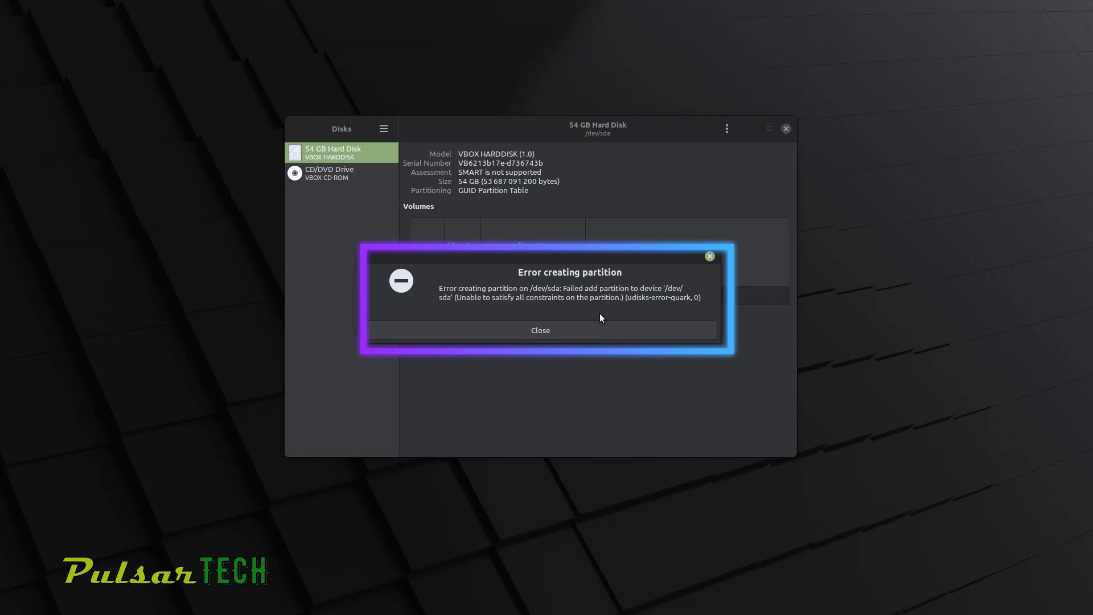
pyautogui.click(556, 331)
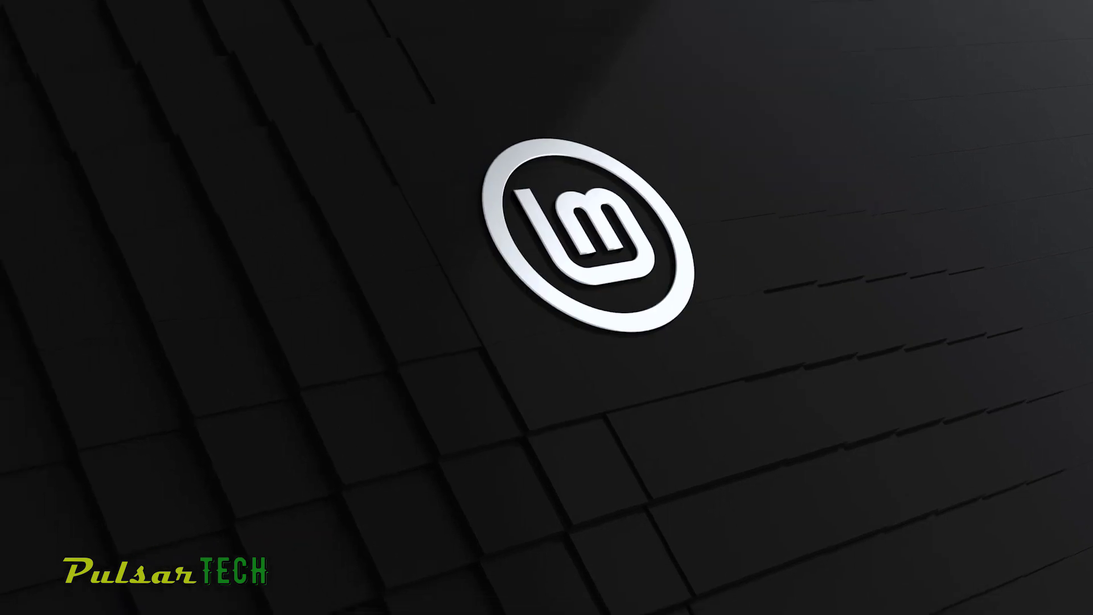
# Find gparted in Software Manager and install GParted with the account password.
pyautogui.click(10, 606)
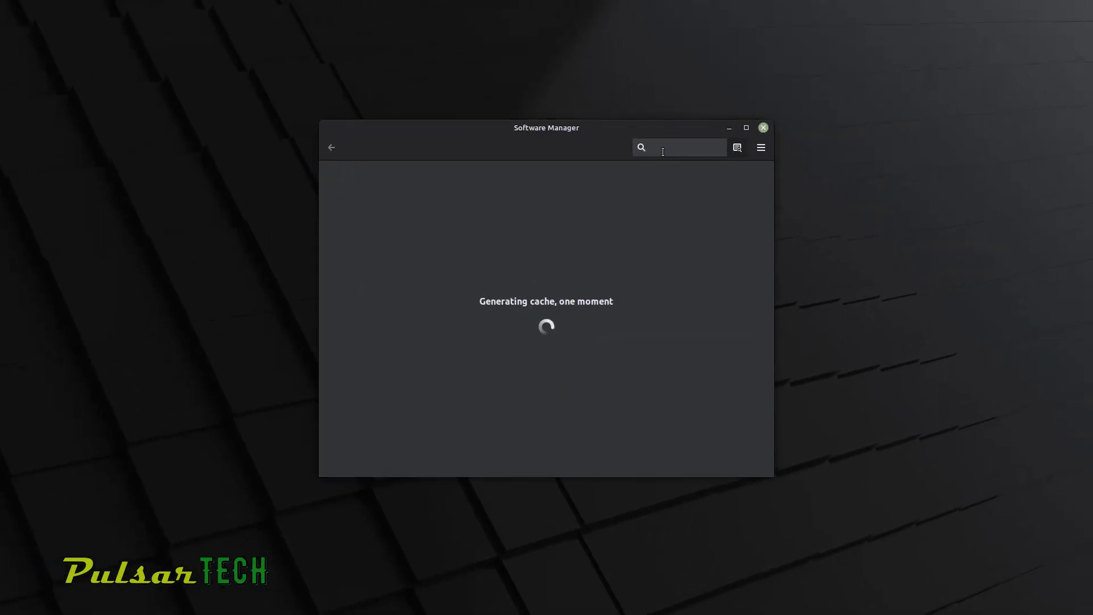
pyautogui.write('gparted')
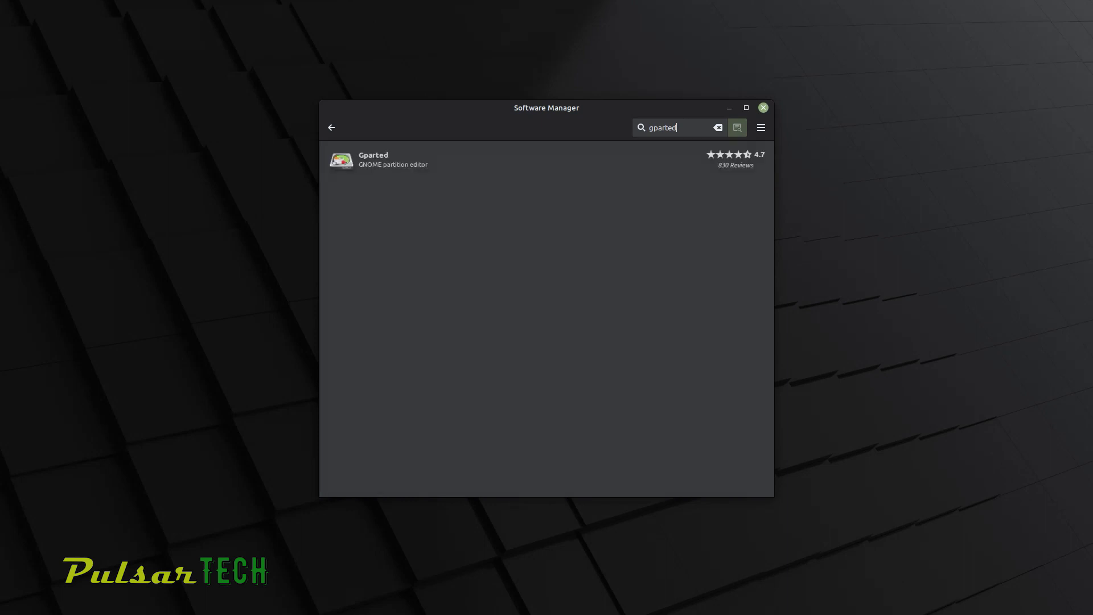
pyautogui.click(388, 162)
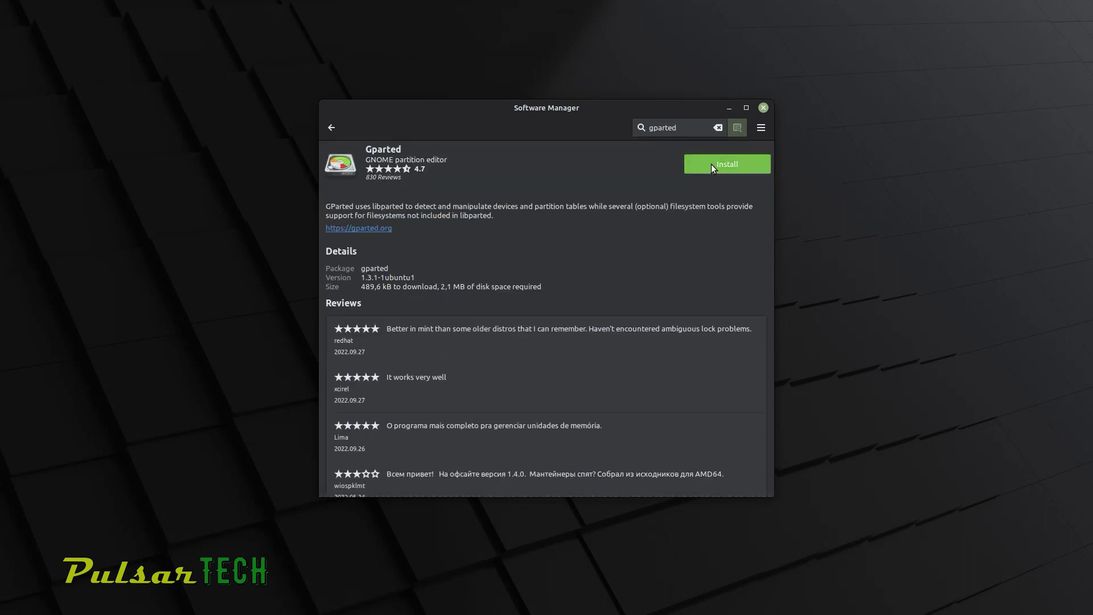
pyautogui.click(711, 165)
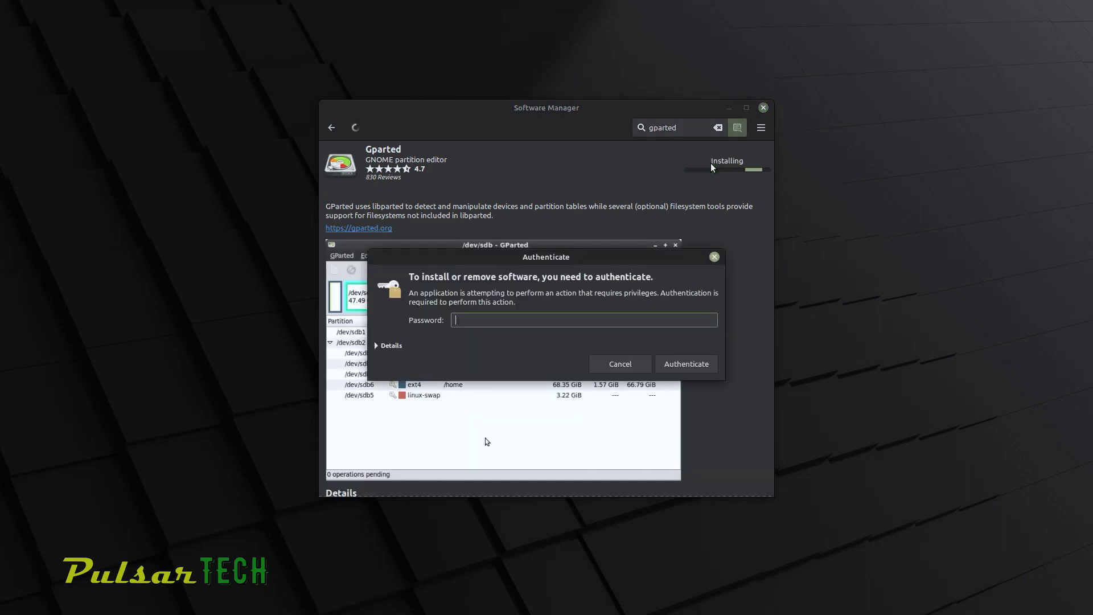
pyautogui.write('*****')
pyautogui.press('Return')
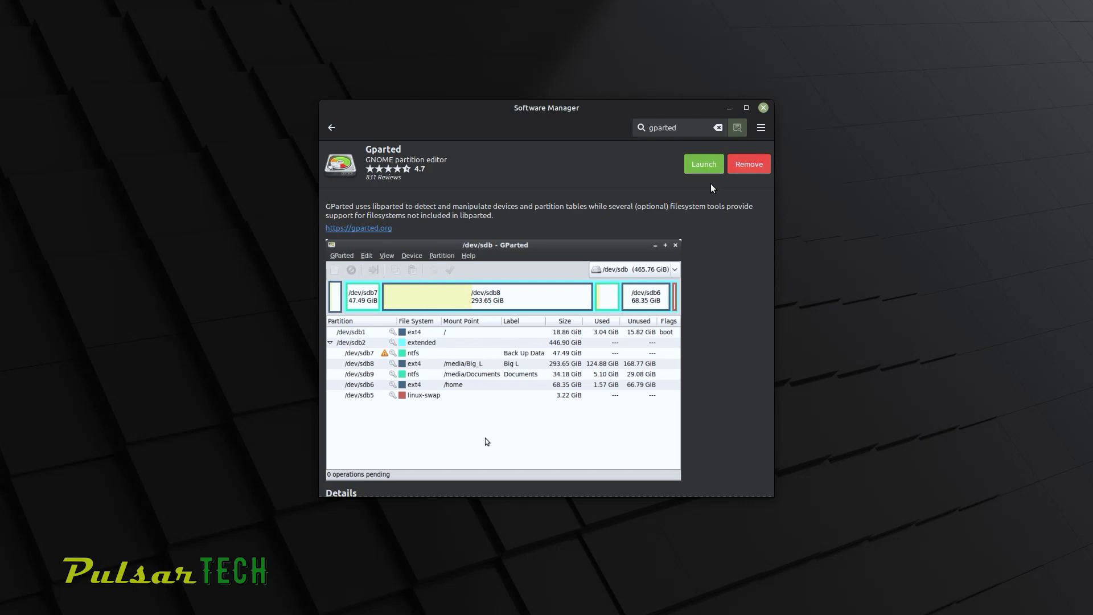
# Launch GParted as root by entering the password.
pyautogui.click(702, 169)
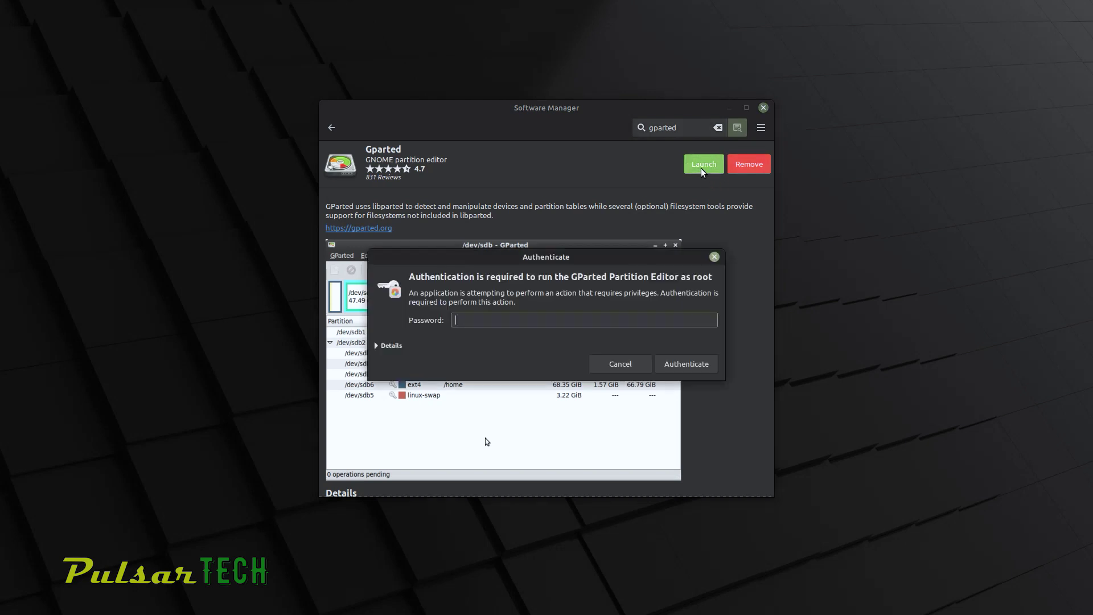
pyautogui.write('******')
pyautogui.press('Return')
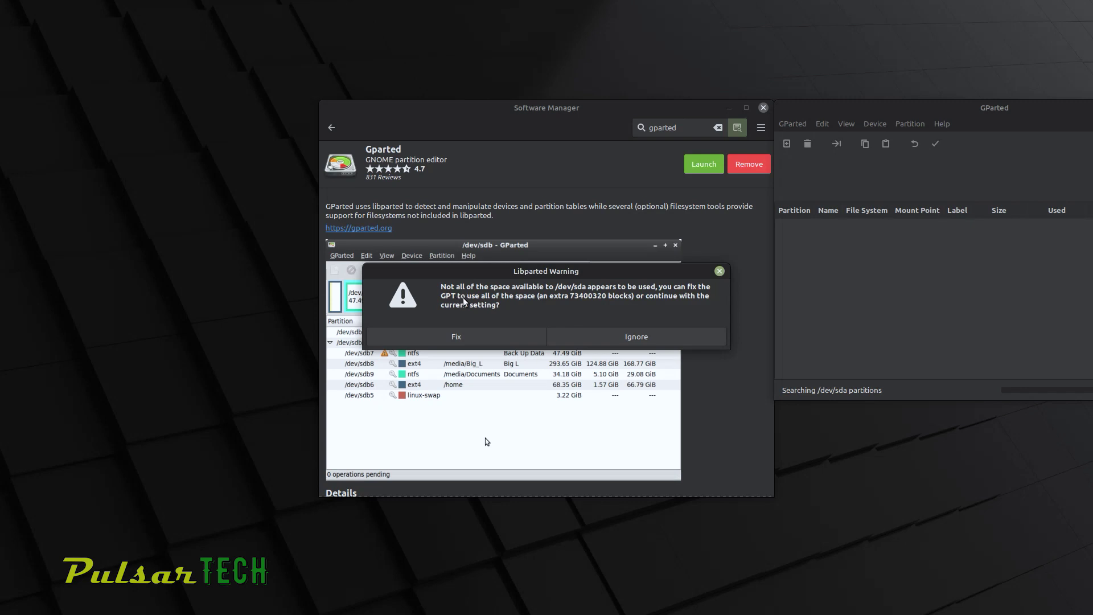
# Fix the GPT to use the whole disk and center the GParted window.
pyautogui.click(445, 337)
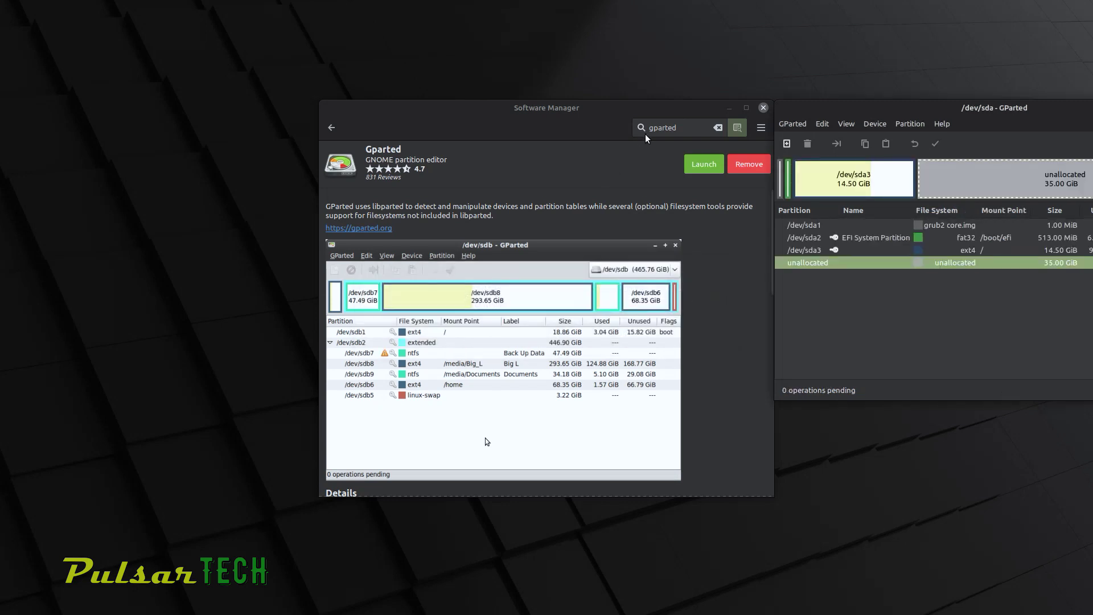
pyautogui.click(729, 108)
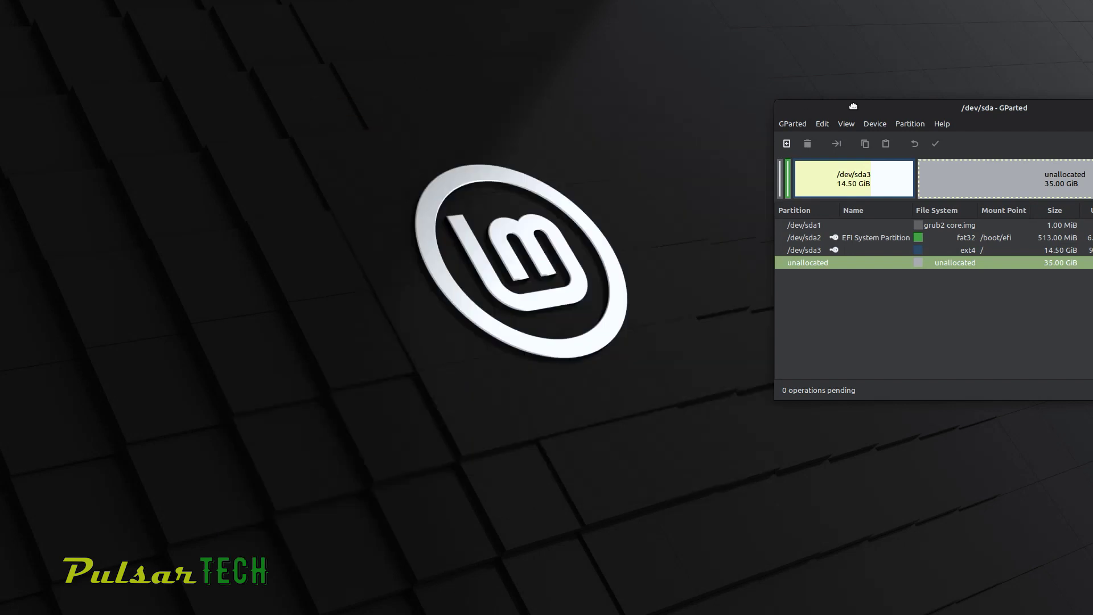
pyautogui.moveTo(856, 108); pyautogui.dragTo(376, 132)
# Select /dev/sda3 beside the 35.00 GiB unallocated space and bring up its actions.
pyautogui.click(462, 273)
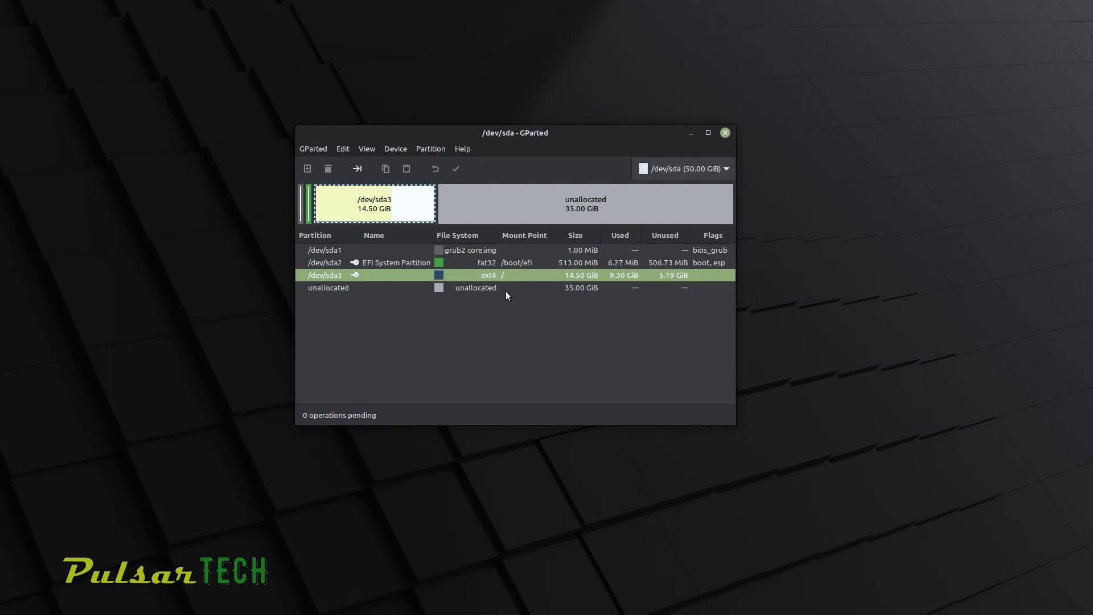
pyautogui.click(586, 289)
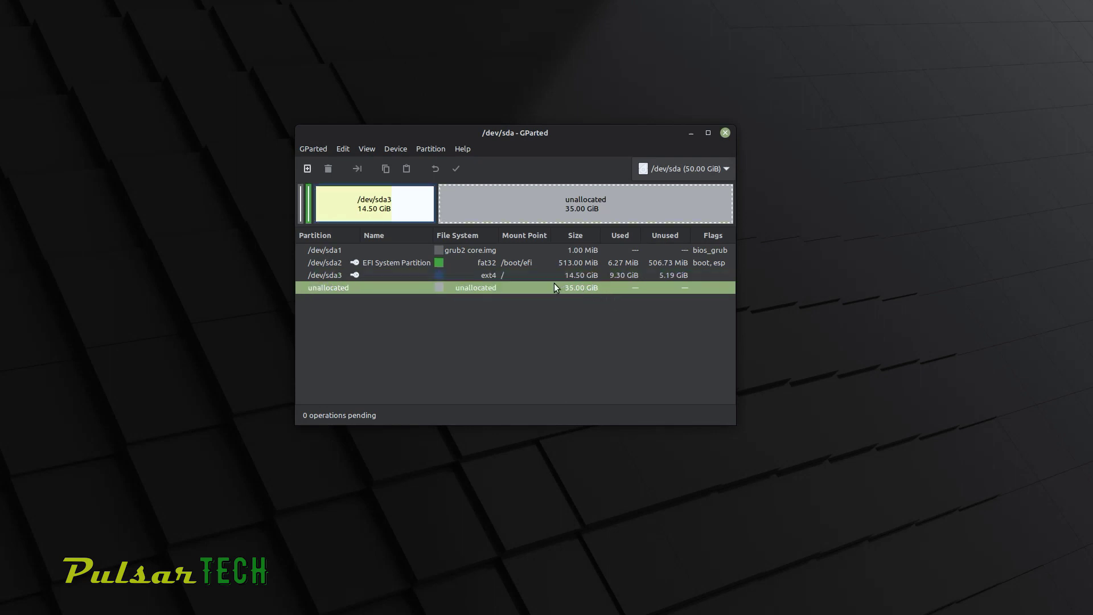
pyautogui.click(492, 277)
pyautogui.rightClick(491, 274)
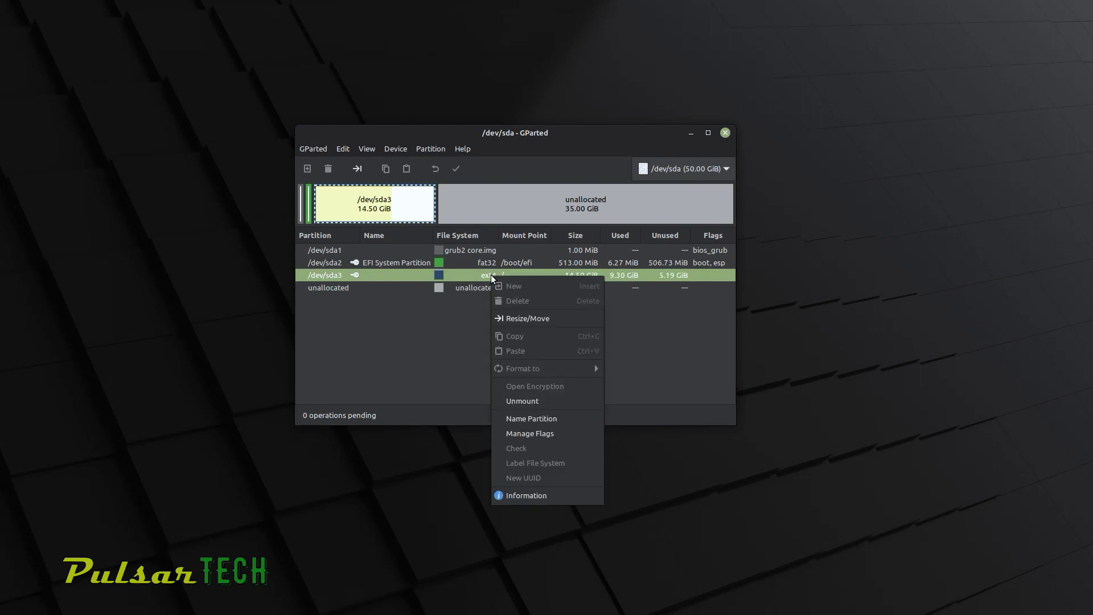
# Grow /dev/sda3 to the maximum 50685 MiB (49.50 GiB) and queue the resize.
pyautogui.click(514, 319)
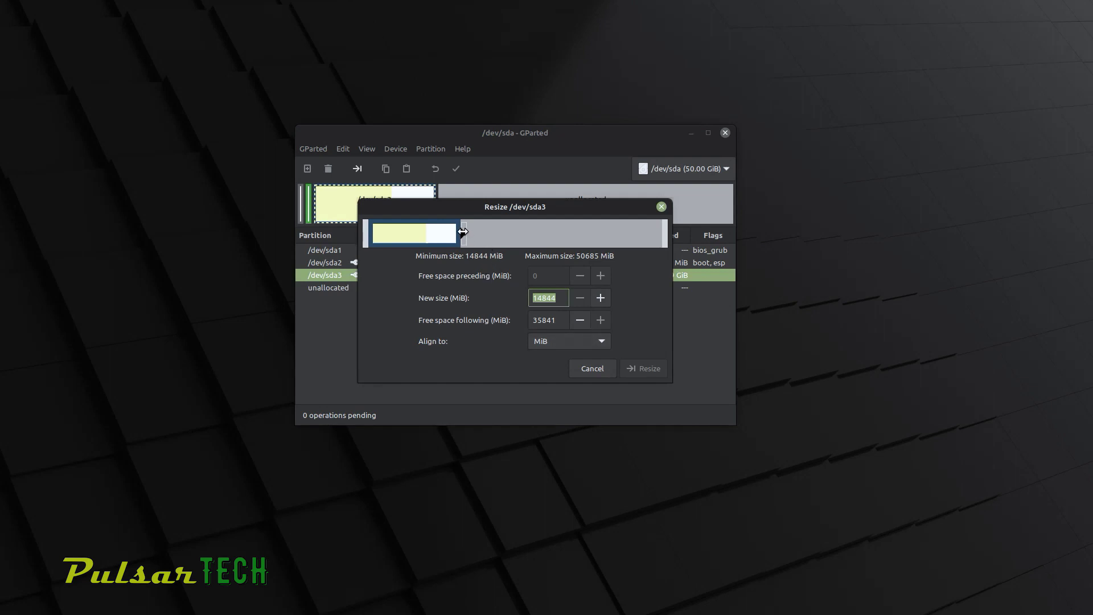
pyautogui.moveTo(463, 232); pyautogui.dragTo(705, 257)
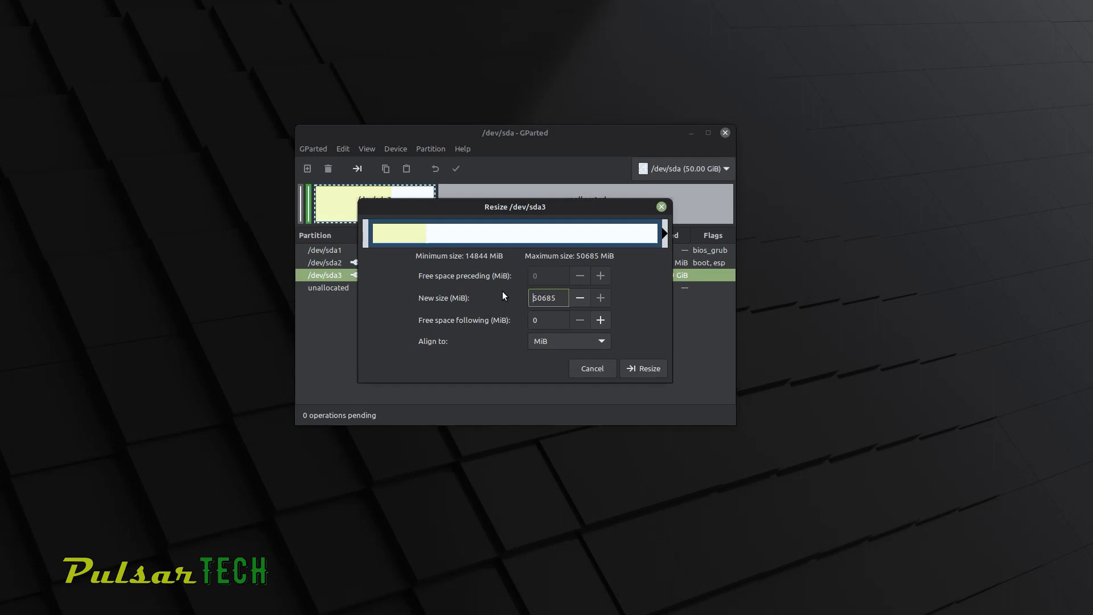
pyautogui.click(635, 371)
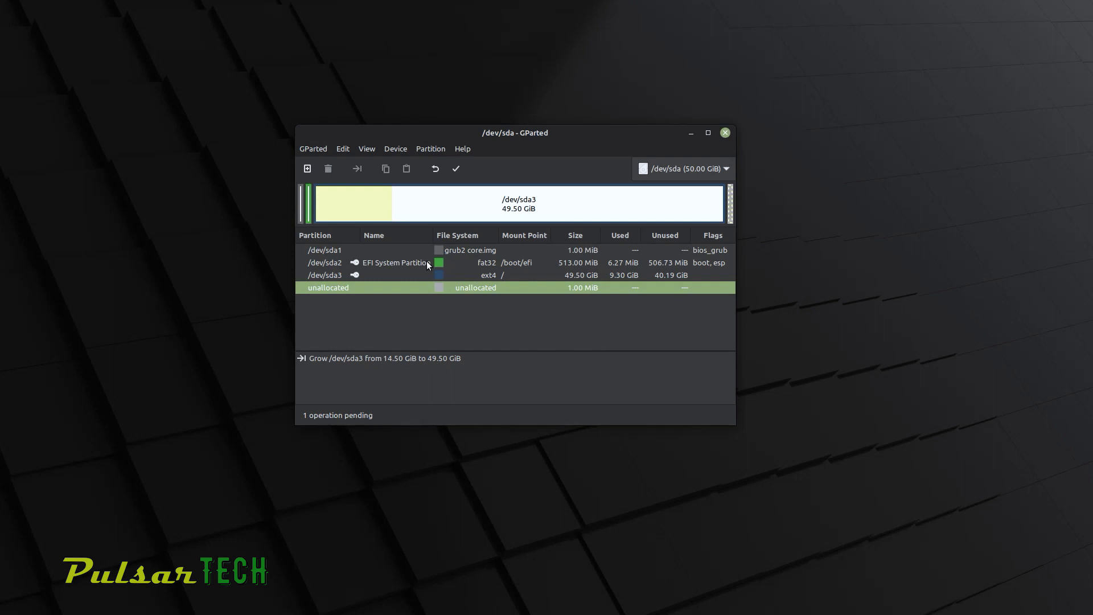
# Apply the pending grow of /dev/sda3 to 49.50 GiB, confirming the warning, and close the summary.
pyautogui.click(455, 169)
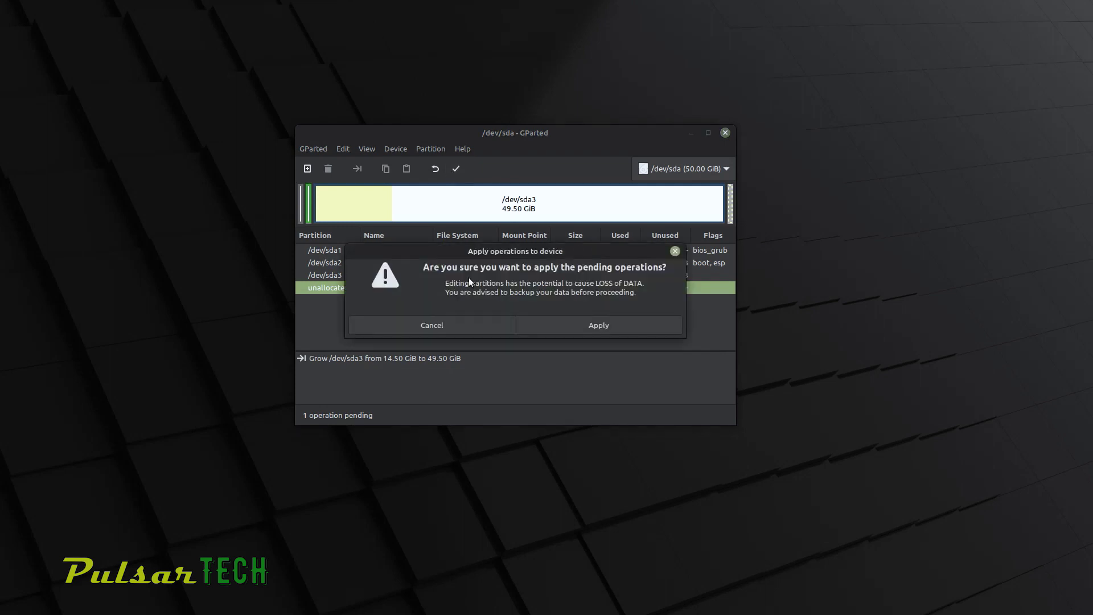
pyautogui.click(572, 326)
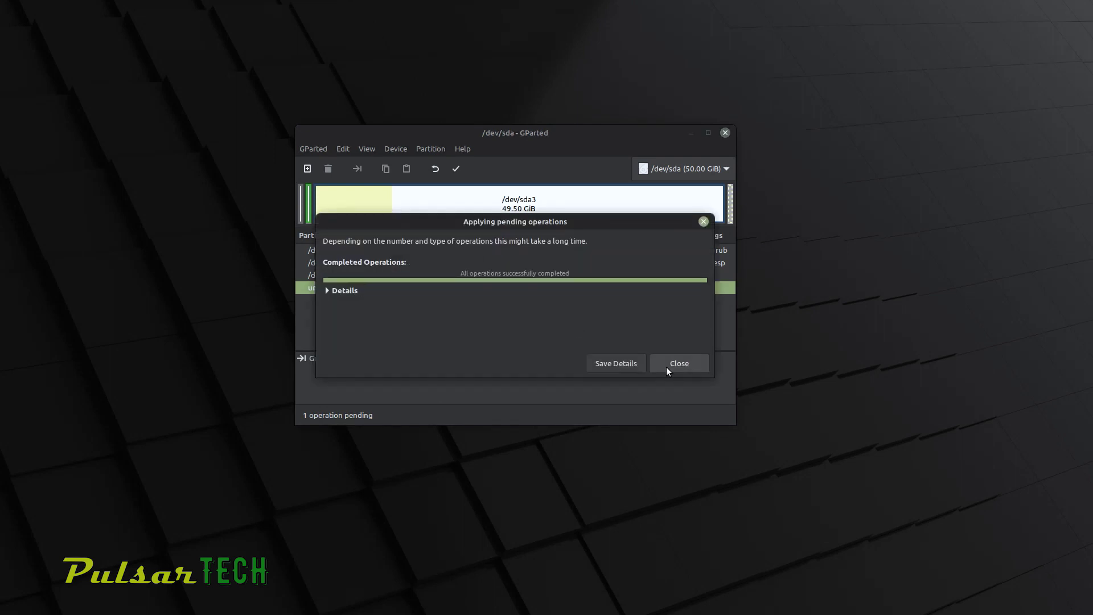
pyautogui.click(665, 364)
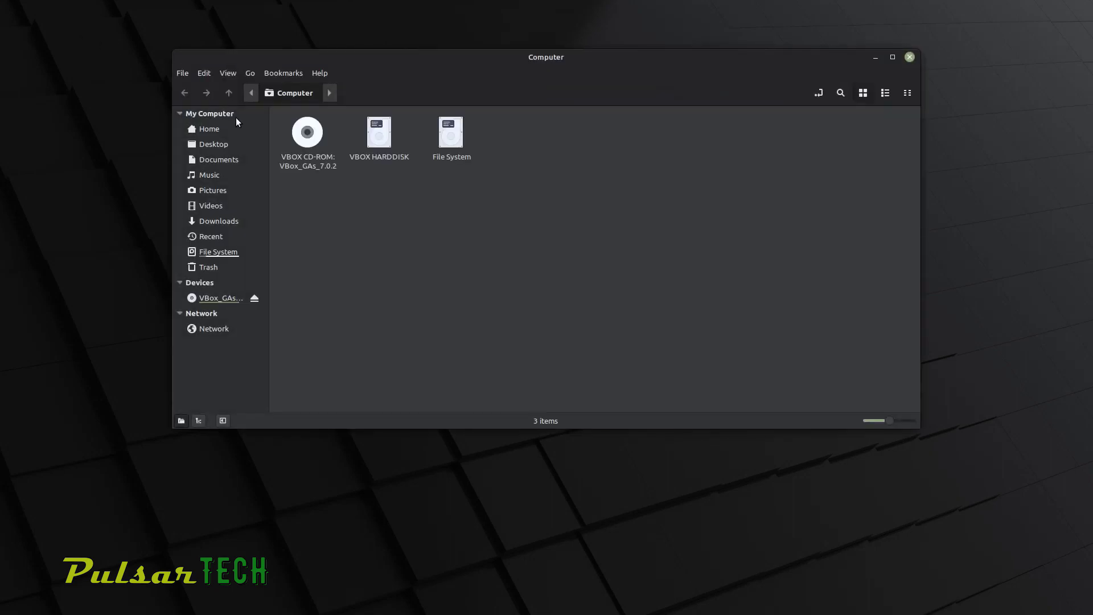
# Open the Home folder in Nemo to see 8 items and 40,3 GB free.
pyautogui.click(205, 129)
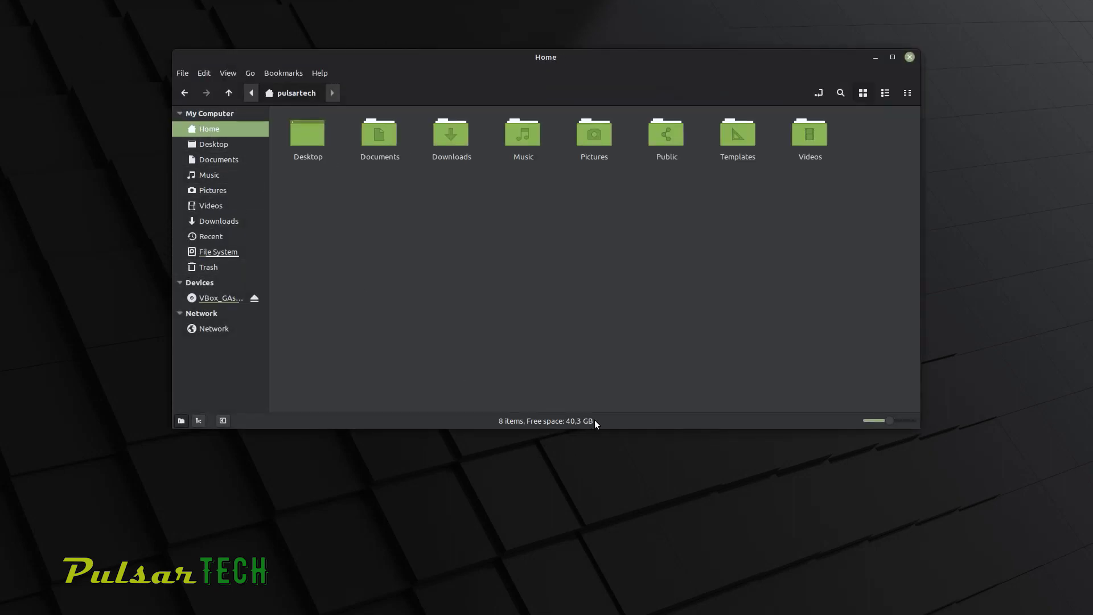